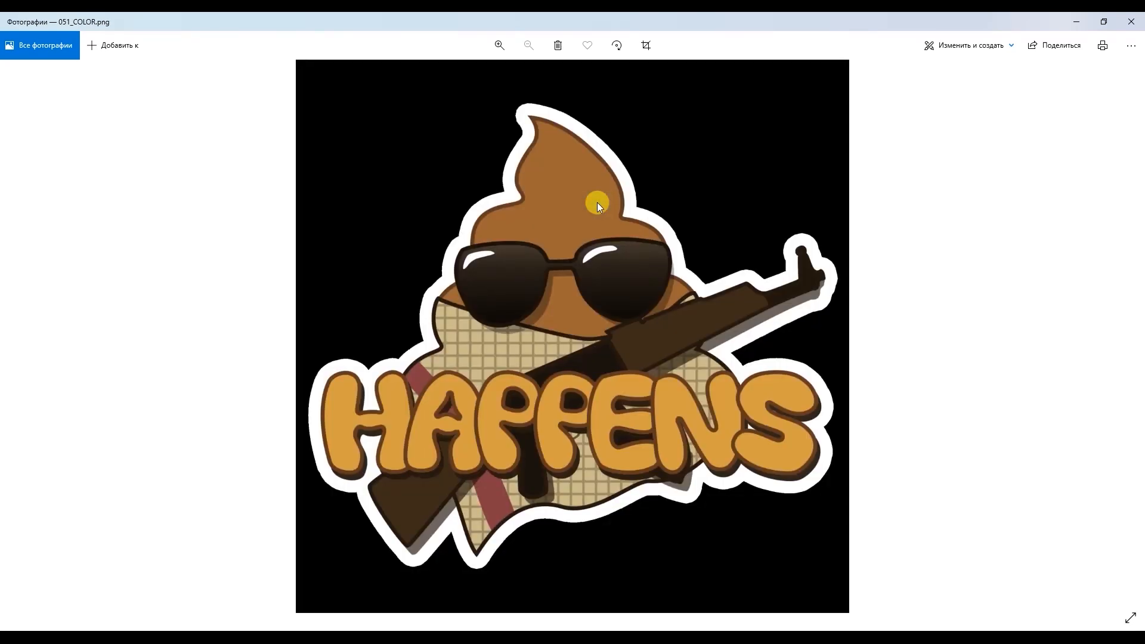
Browse through the 051 texture images to compare the 051_COLOR artwork with the 051_NRM normal map.
key("Right")
key("Right")
key("Right")
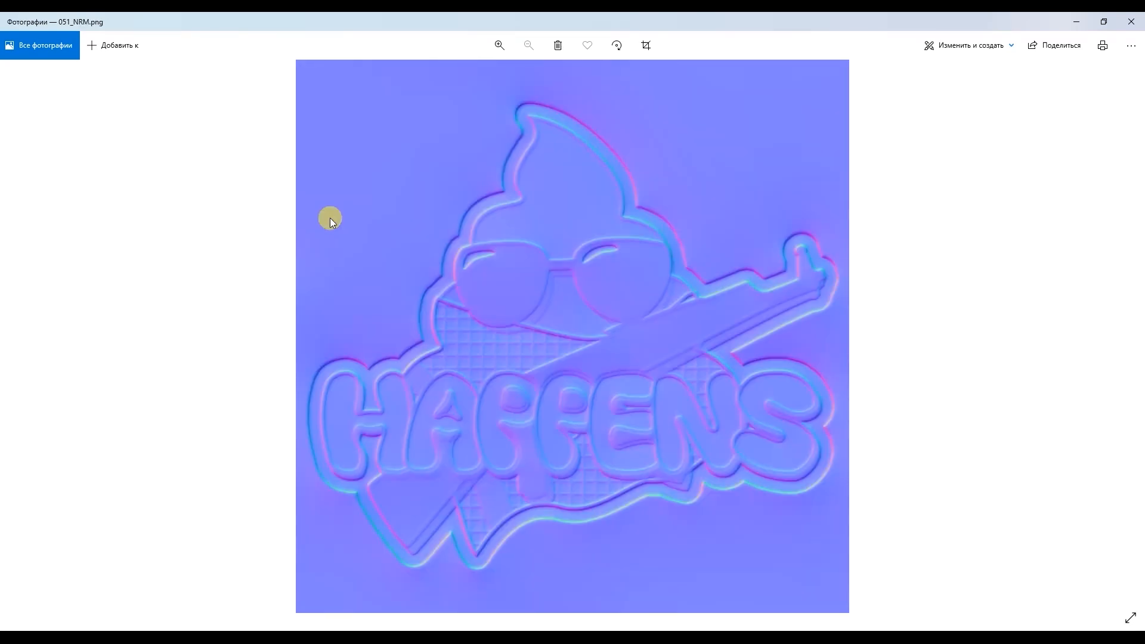
key("Left")
key("Left")
key("Left")
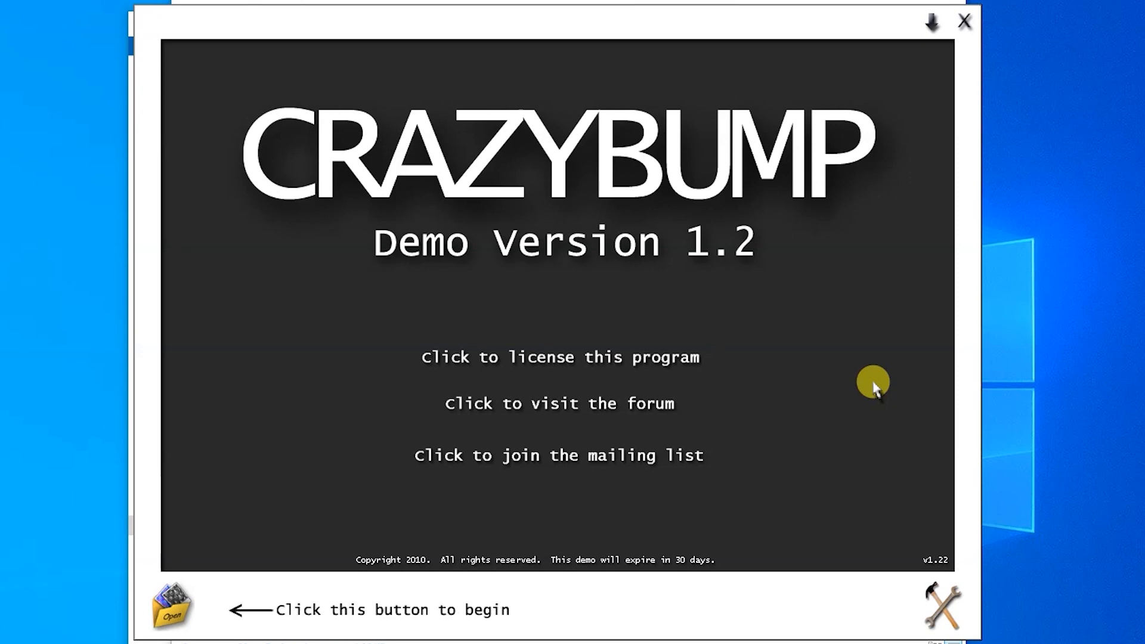
In CrazyBump, open the image 051 from file as a photograph to generate its maps.
left_click(170, 604)
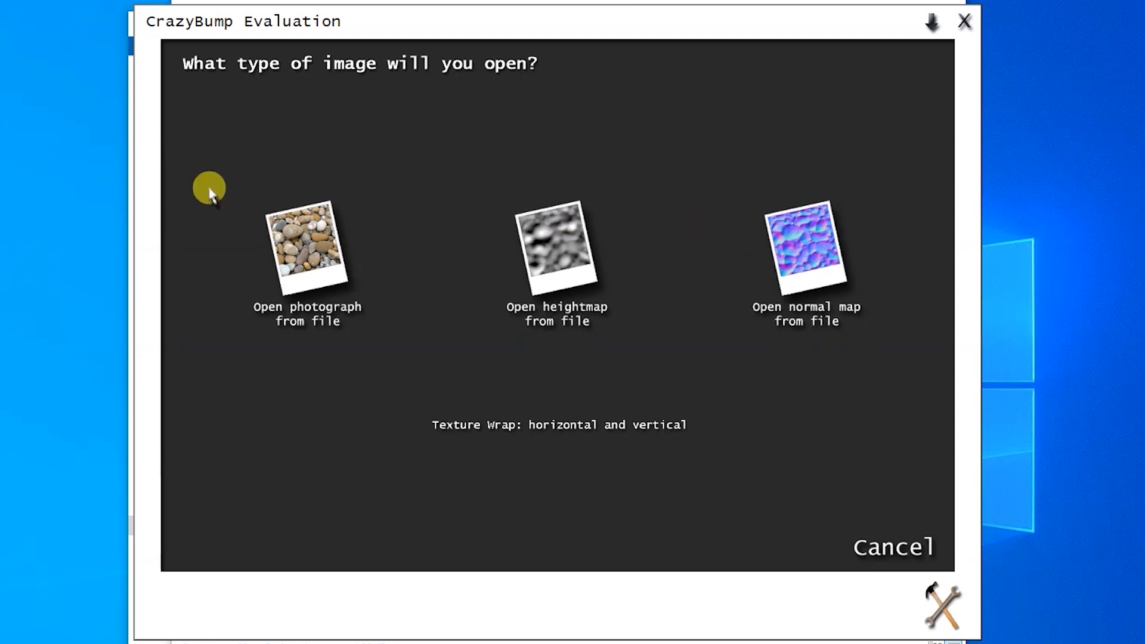
left_click(286, 246)
left_click_drag(247, 127, 415, 122)
double_click(314, 238)
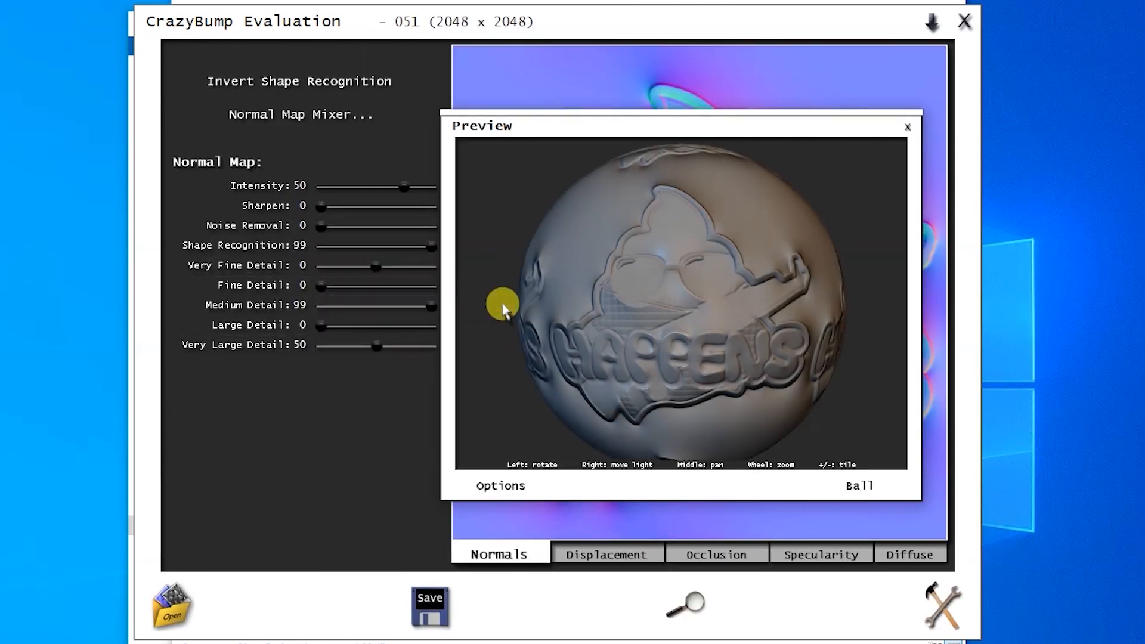
Enlarge the 3D preview window and place it beside the main window so both are fully visible.
left_click_drag(440, 111, 333, 23)
left_click_drag(907, 493, 958, 562)
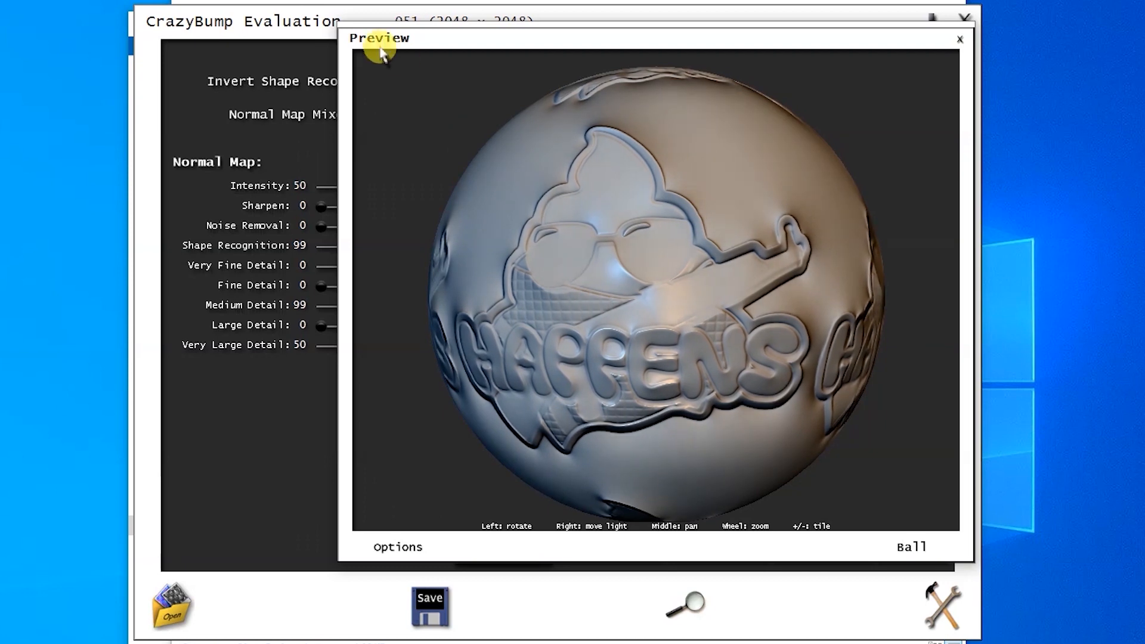
left_click_drag(394, 49, 717, 54)
left_click_drag(572, 29, 254, 24)
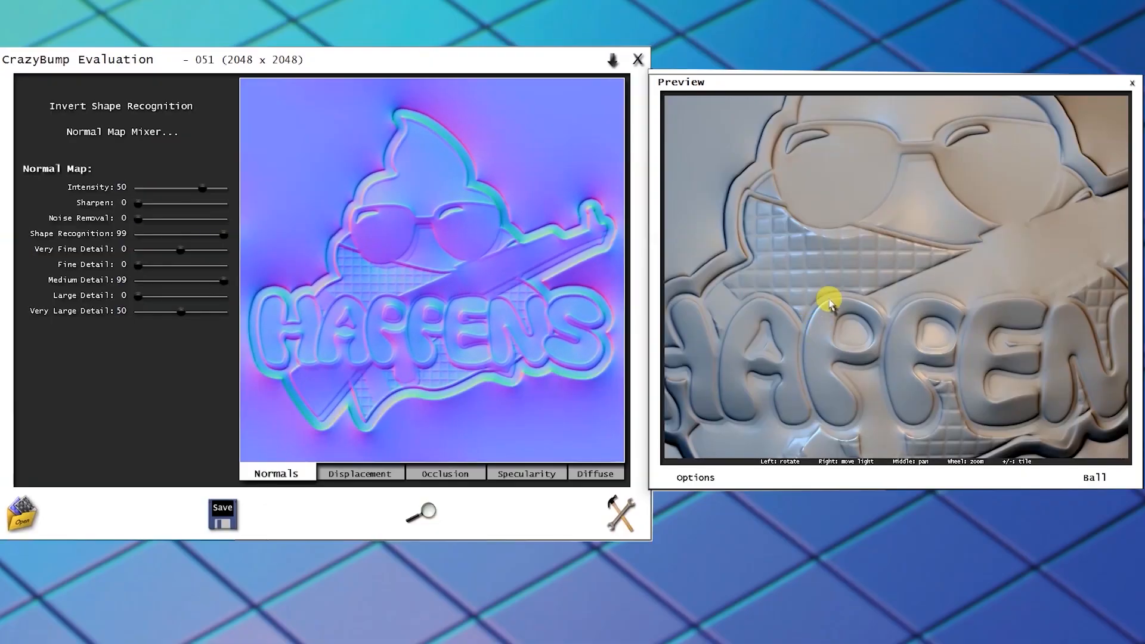
left_click_drag(829, 301, 813, 319)
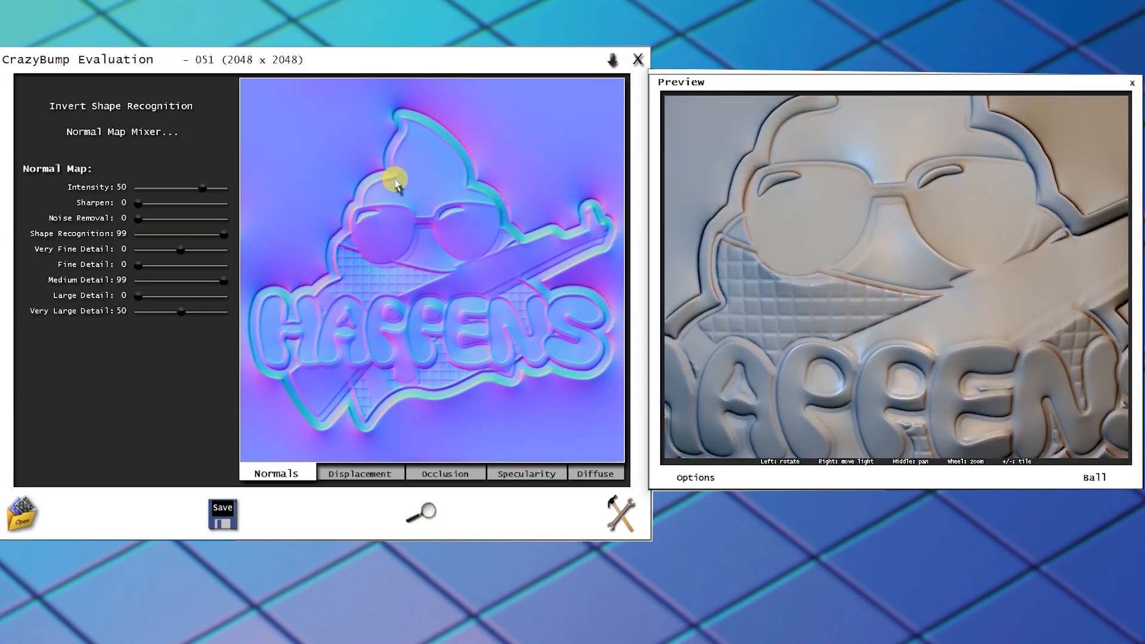
Try inverting the shape recognition, inspect the relief in the preview, and restore the original direction.
left_click(155, 116)
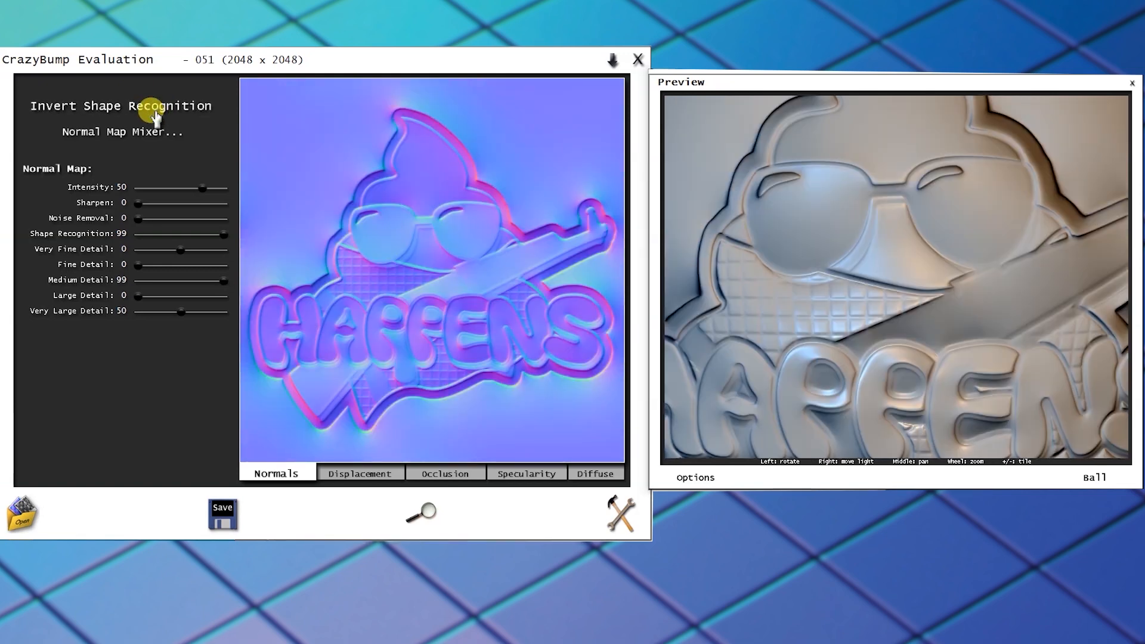
left_click_drag(951, 328, 1009, 332)
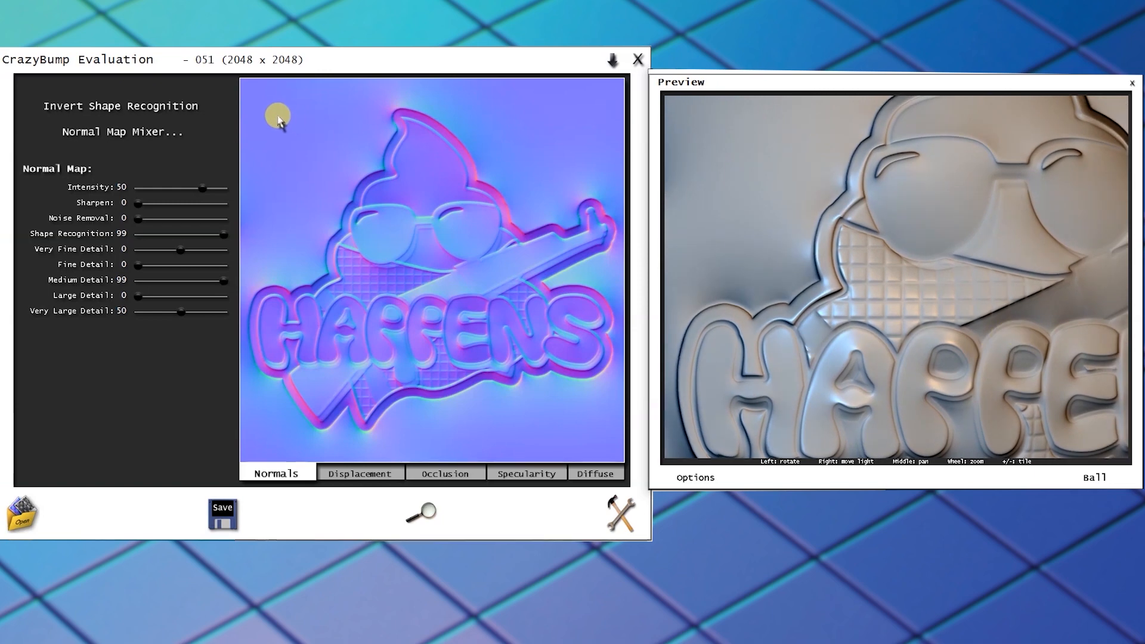
left_click(189, 111)
Test strong and weak normal map intensities on the preview and set the intensity to 30.
left_click_drag(829, 256, 802, 266)
left_click_drag(203, 189, 149, 191)
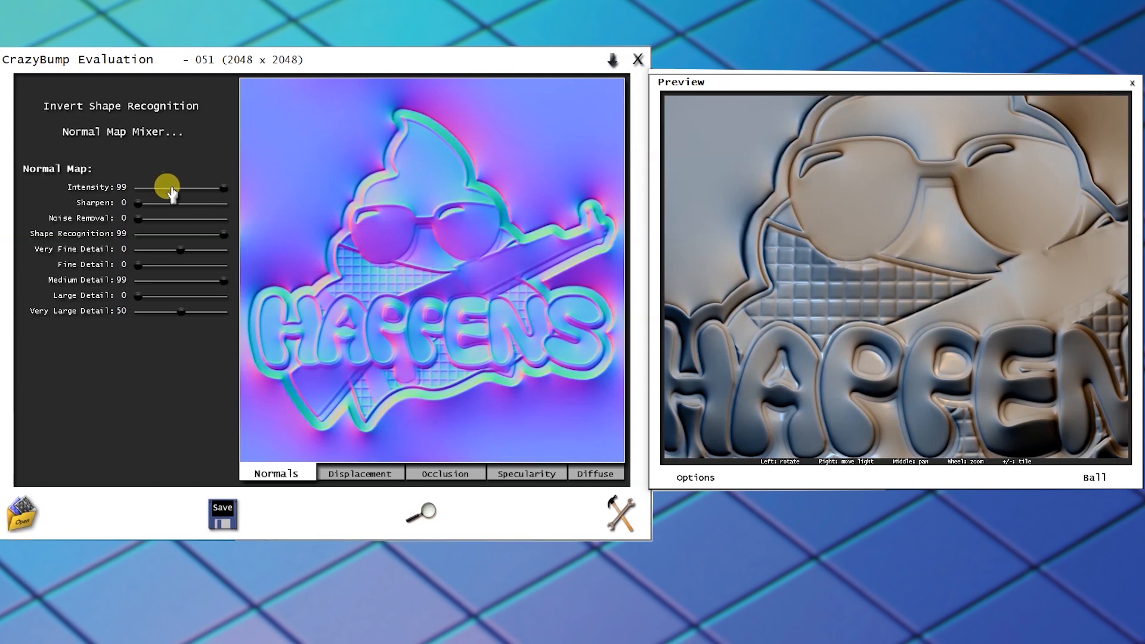
left_click_drag(172, 190, 177, 190)
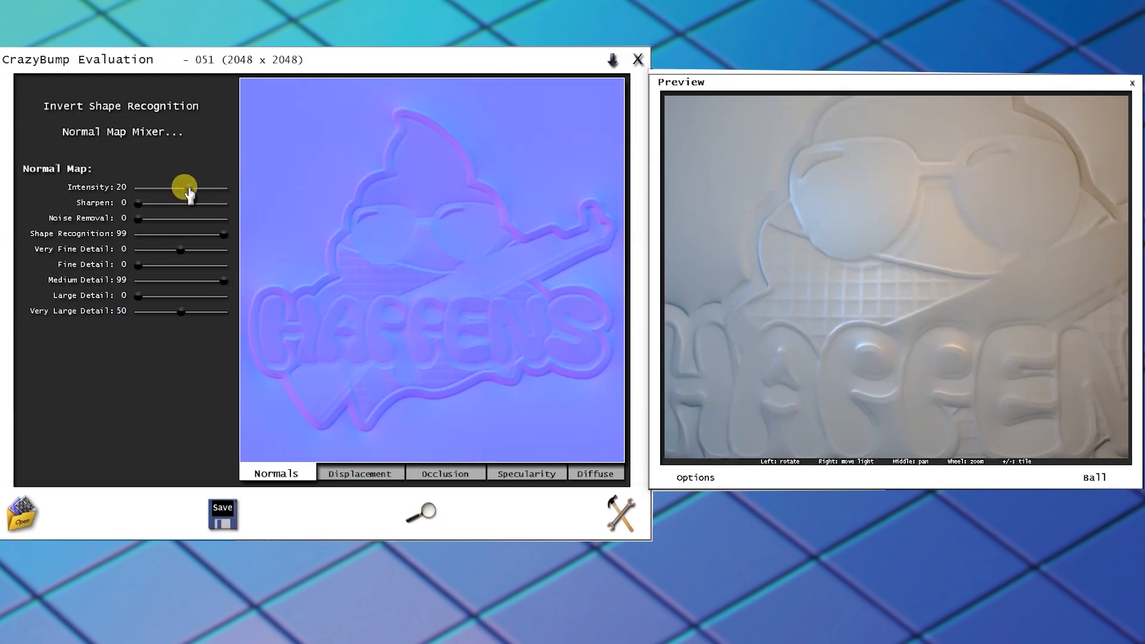
left_click_drag(817, 302, 746, 276)
left_click_drag(179, 184, 187, 188)
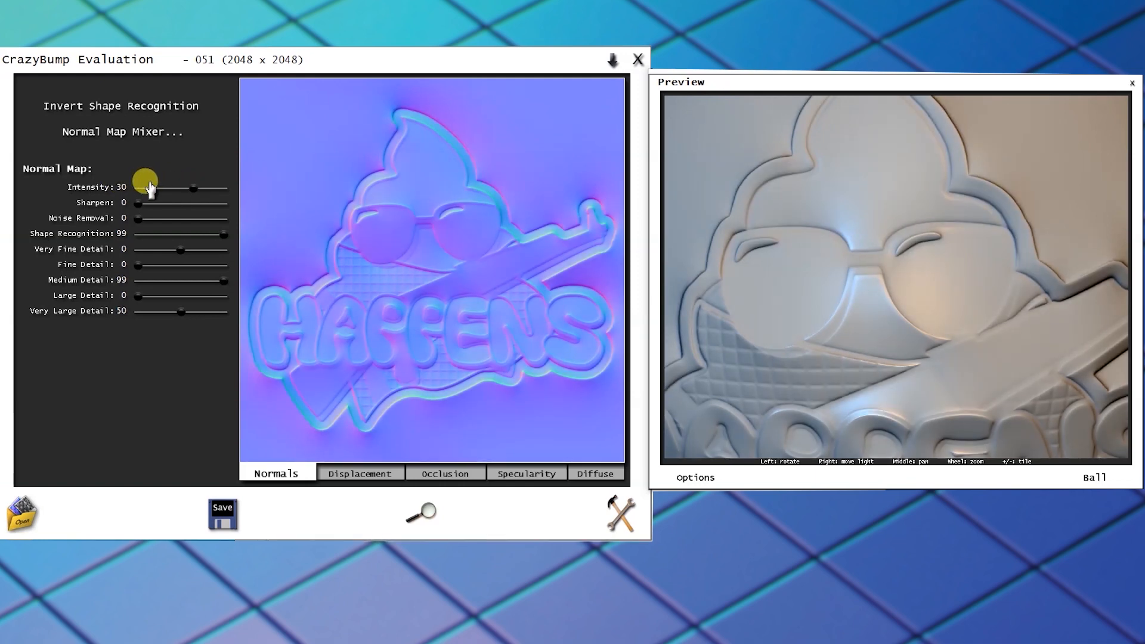
Try a normal map sharpening of 99, inspect the grid pattern in the preview, and reset sharpening to 0.
mouse_move(769, 301)
left_mouse_down()
mouse_move(795, 266)
mouse_move(835, 268)
mouse_move(836, 281)
mouse_move(851, 254)
mouse_move(778, 263)
mouse_move(780, 281)
left_mouse_up()
left_click_drag(136, 206, 160, 206)
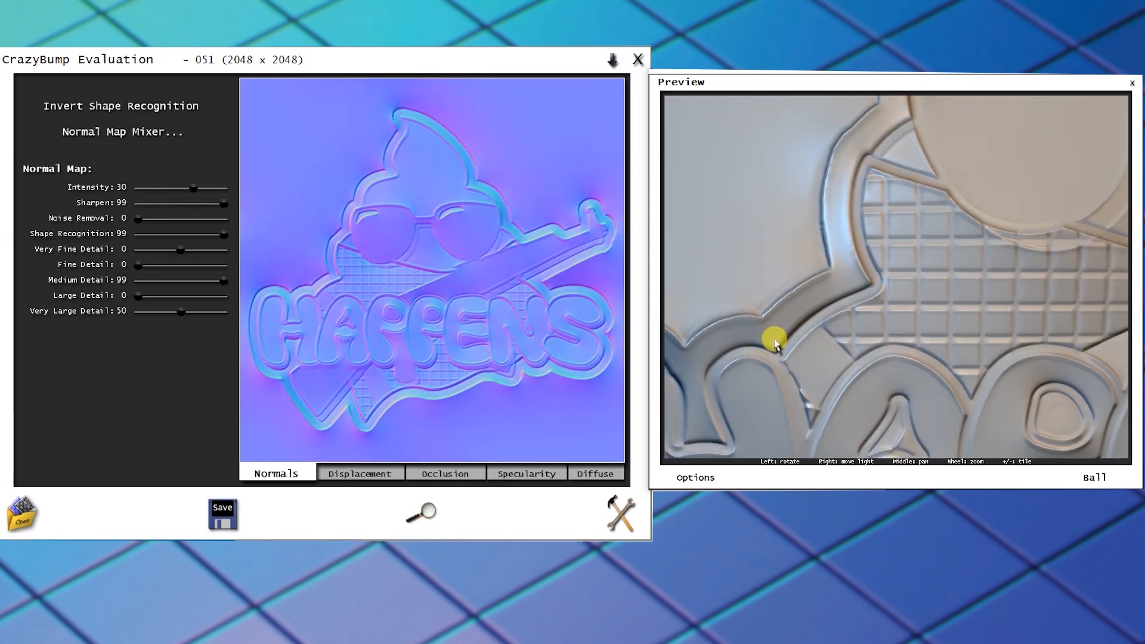
left_click_drag(923, 321, 887, 323)
left_click_drag(224, 207, 119, 216)
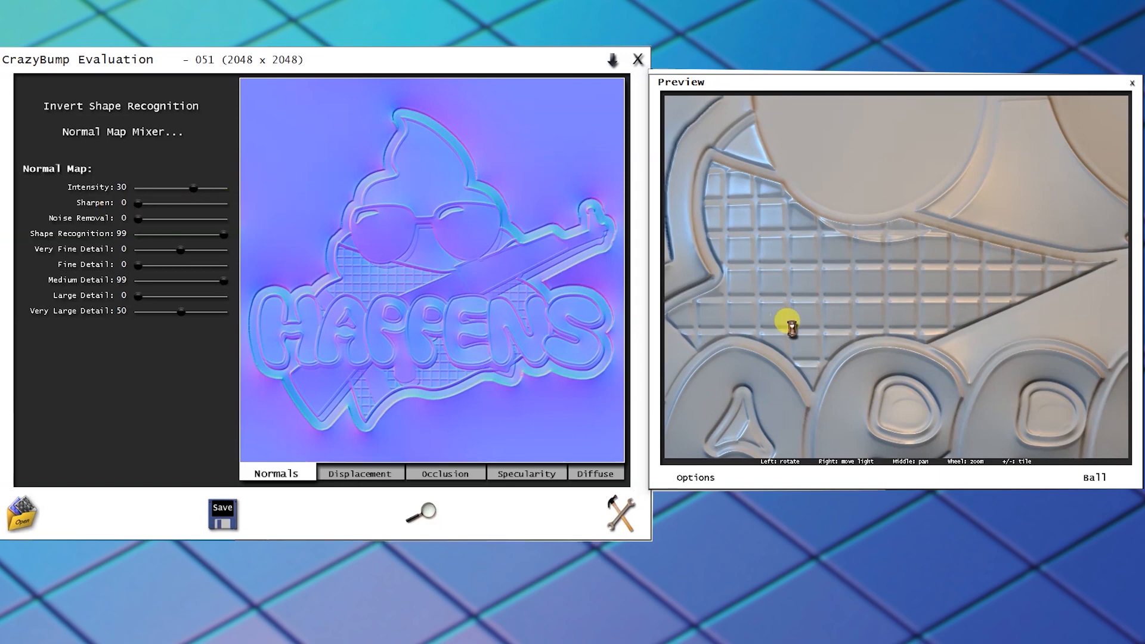
left_click_drag(906, 241, 881, 299)
scroll(886, 288, "up", 1)
scroll(885, 289, "down", 5)
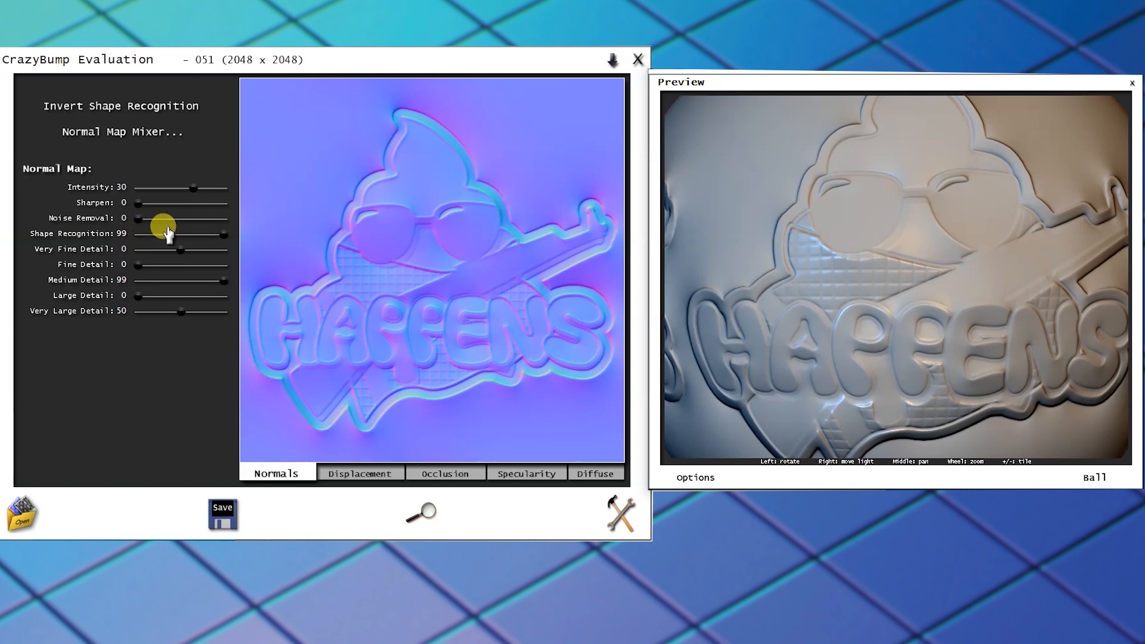
Compare shape recognition at 0 and 99 in the preview, and set the normal map's shape recognition to 30.
left_click_drag(222, 237, 164, 237)
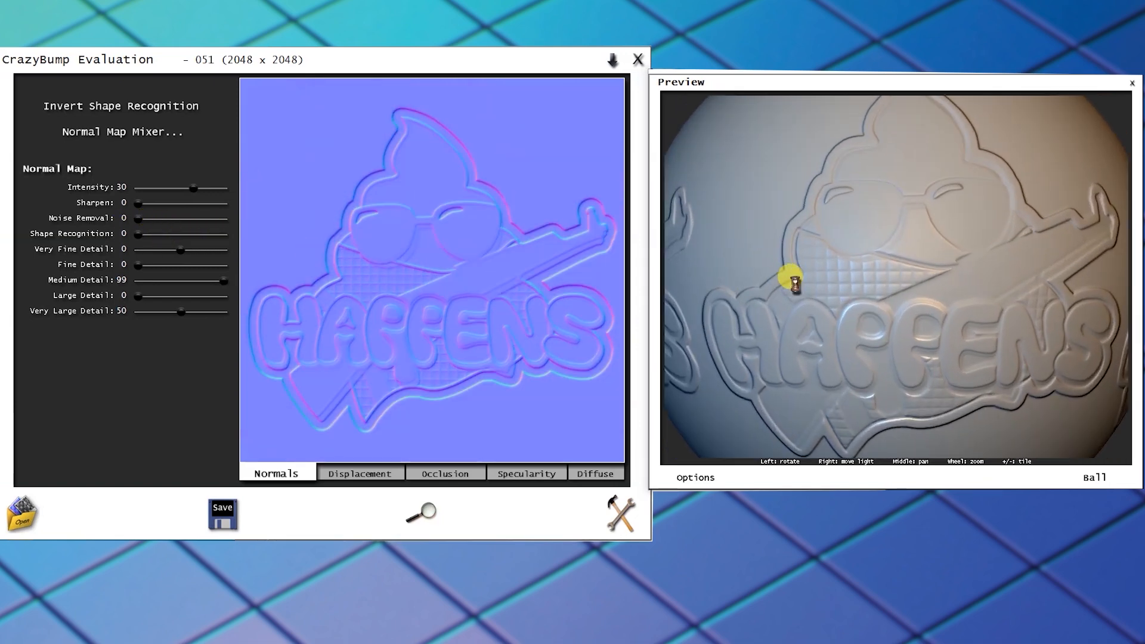
left_click_drag(139, 235, 225, 235)
scroll(835, 280, "up", 5)
left_click_drag(802, 224, 838, 293)
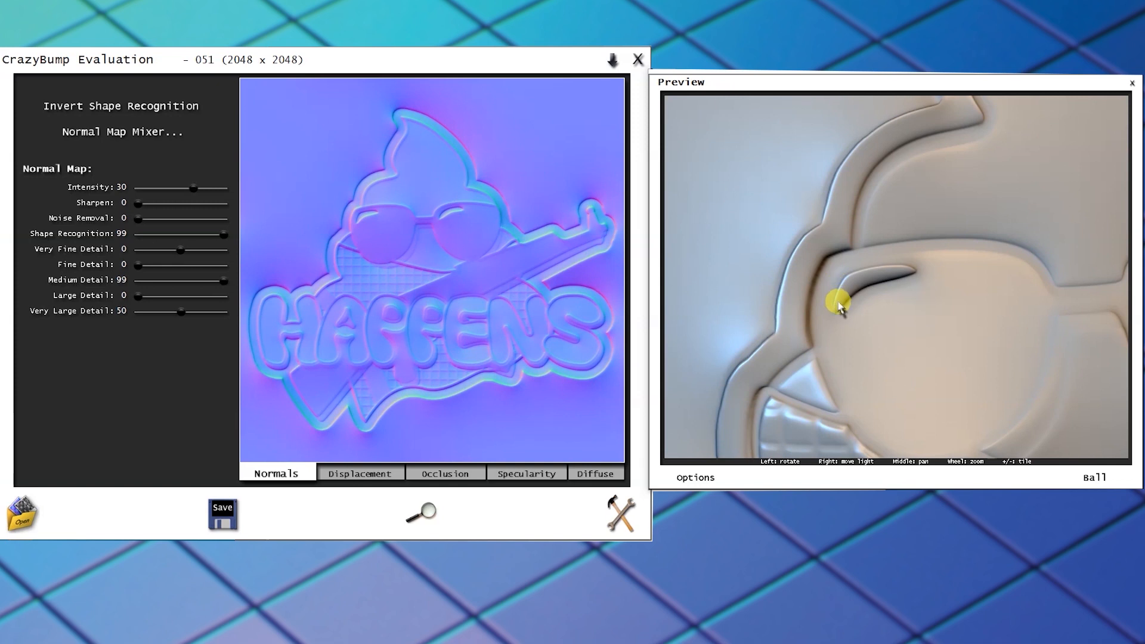
left_click_drag(222, 241, 134, 237)
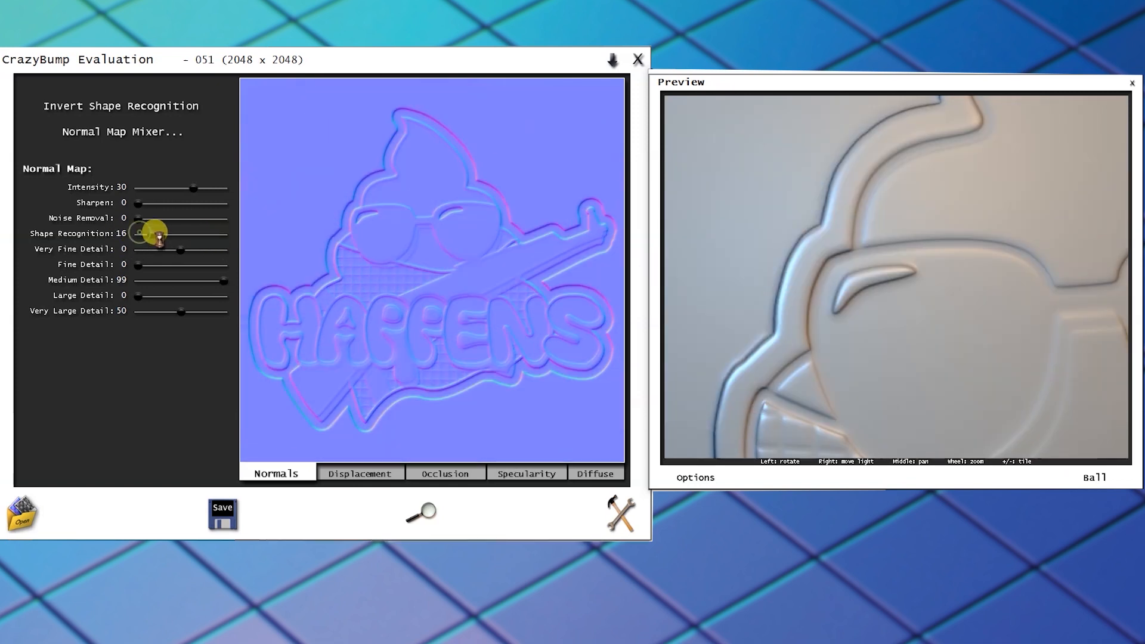
left_click_drag(158, 238, 162, 237)
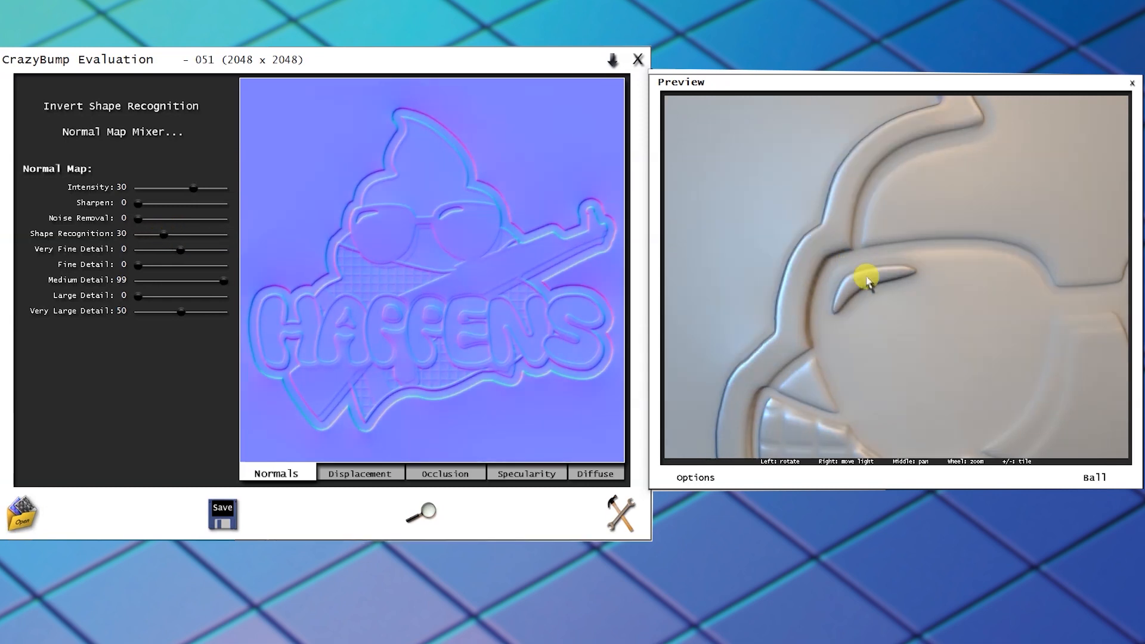
scroll(865, 276, "down", 5)
scroll(859, 280, "down", 10)
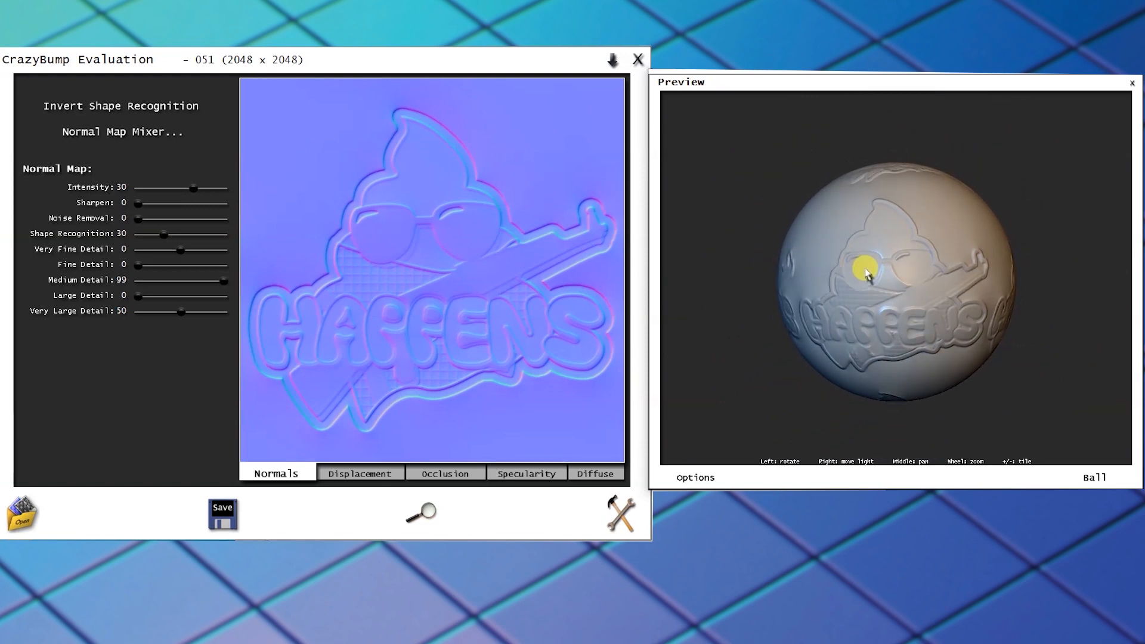
Try sharpening the normal map to 98 while viewing the scarf grid up close, and return sharpening to 0.
scroll(859, 278, "up", 10)
scroll(855, 279, "up", 5)
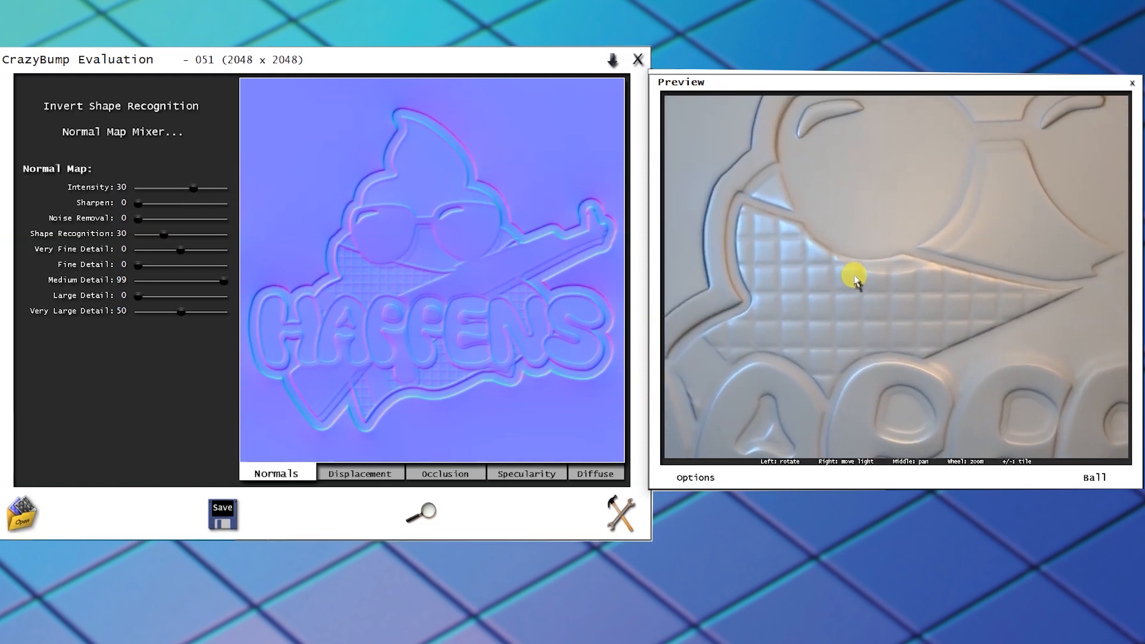
left_click_drag(138, 203, 142, 205)
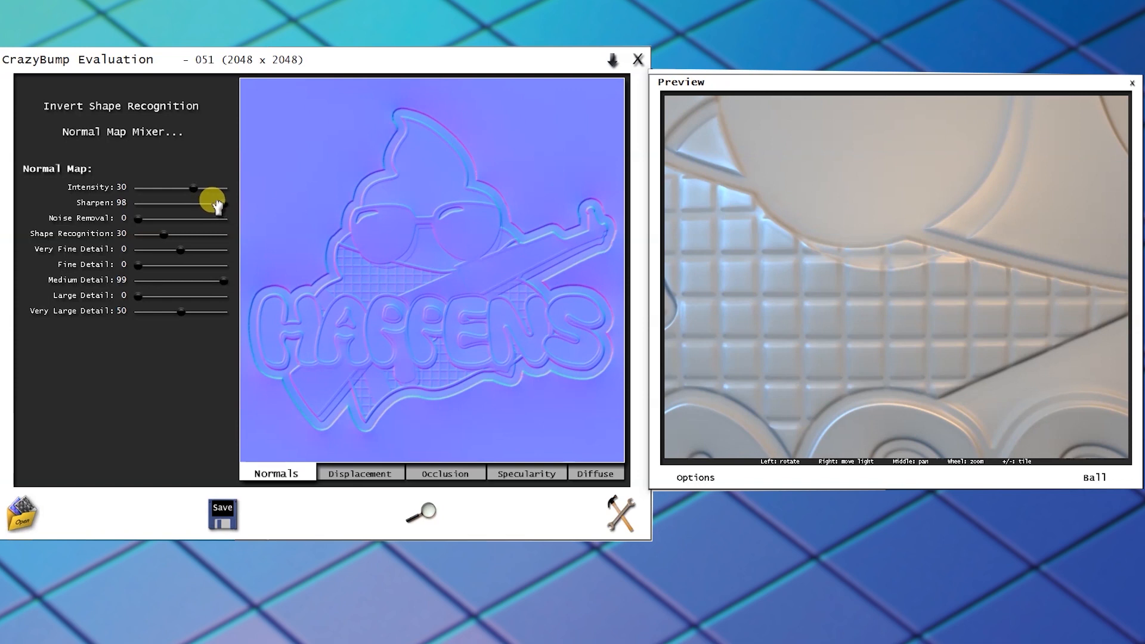
left_click_drag(217, 206, 115, 219)
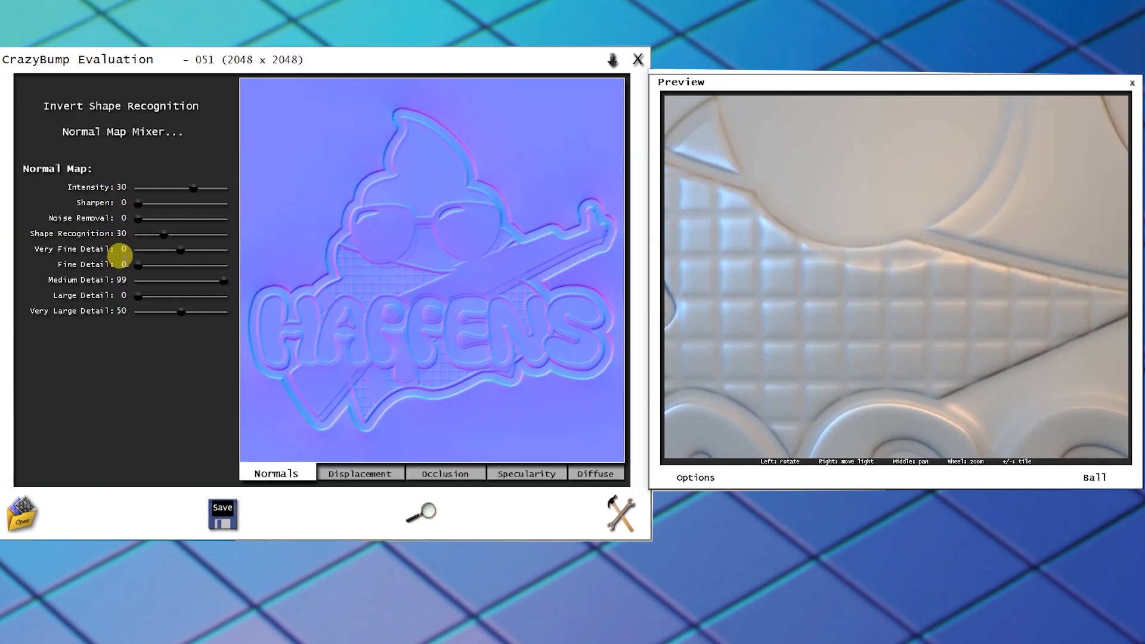
Set the normal map's very fine detail to 10 and check the lettering and scarf grid in the preview.
left_click_drag(179, 254, 234, 257)
mouse_move(849, 292)
left_mouse_down()
mouse_move(915, 281)
mouse_move(846, 263)
mouse_move(849, 277)
left_mouse_up()
left_click_drag(224, 250, 189, 254)
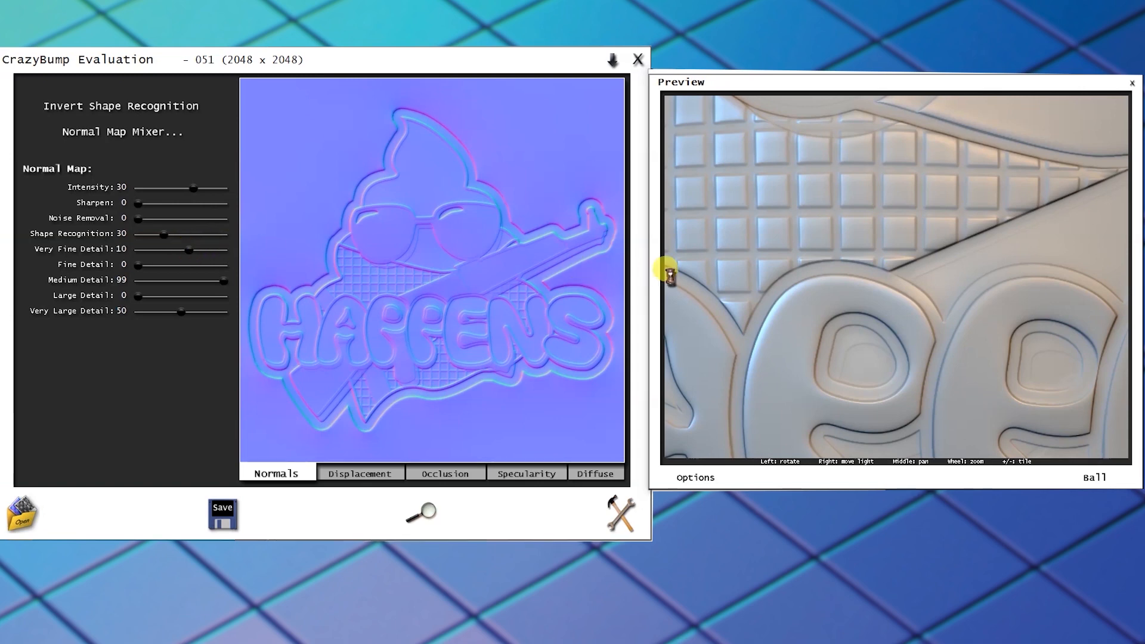
scroll(798, 292, "up", 1)
scroll(798, 293, "down", 2)
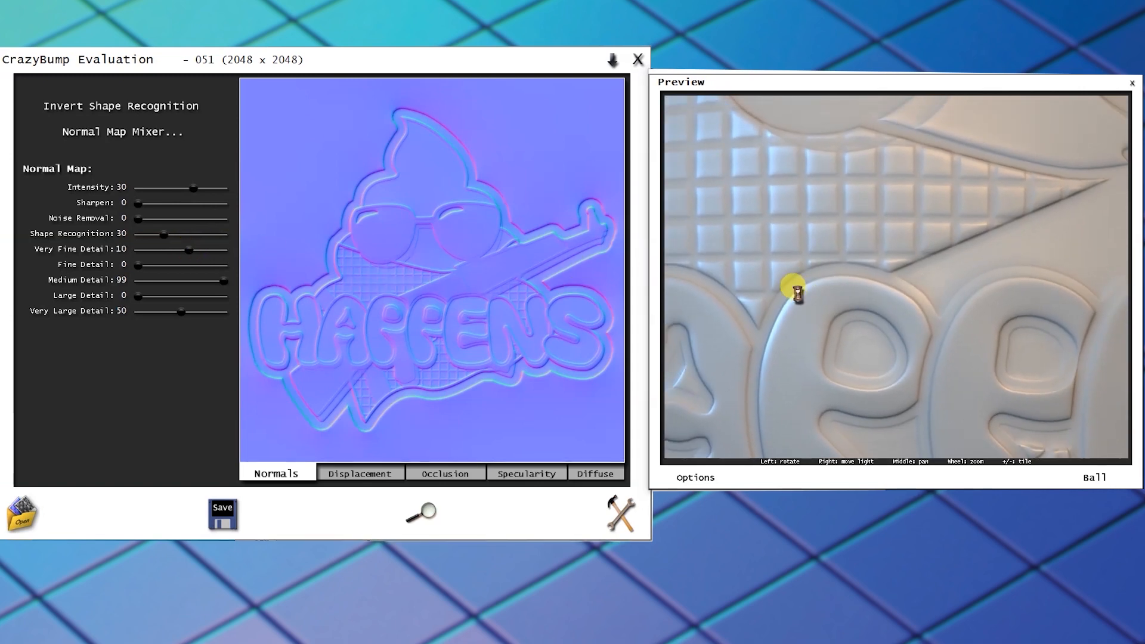
scroll(798, 293, "down", 6)
left_click_drag(819, 242, 871, 238)
scroll(871, 238, "up", 5)
scroll(871, 239, "down", 3)
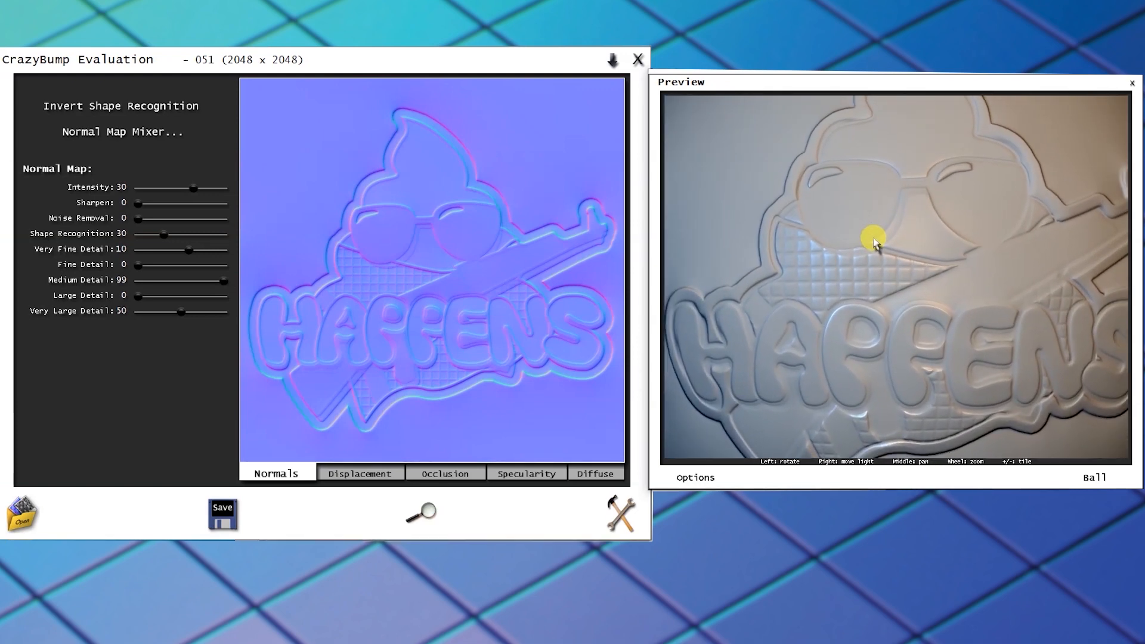
Show the displacement map, try depth 99 and soften 99 separately, and restore depth to 50 and soften to 0.
left_click(355, 474)
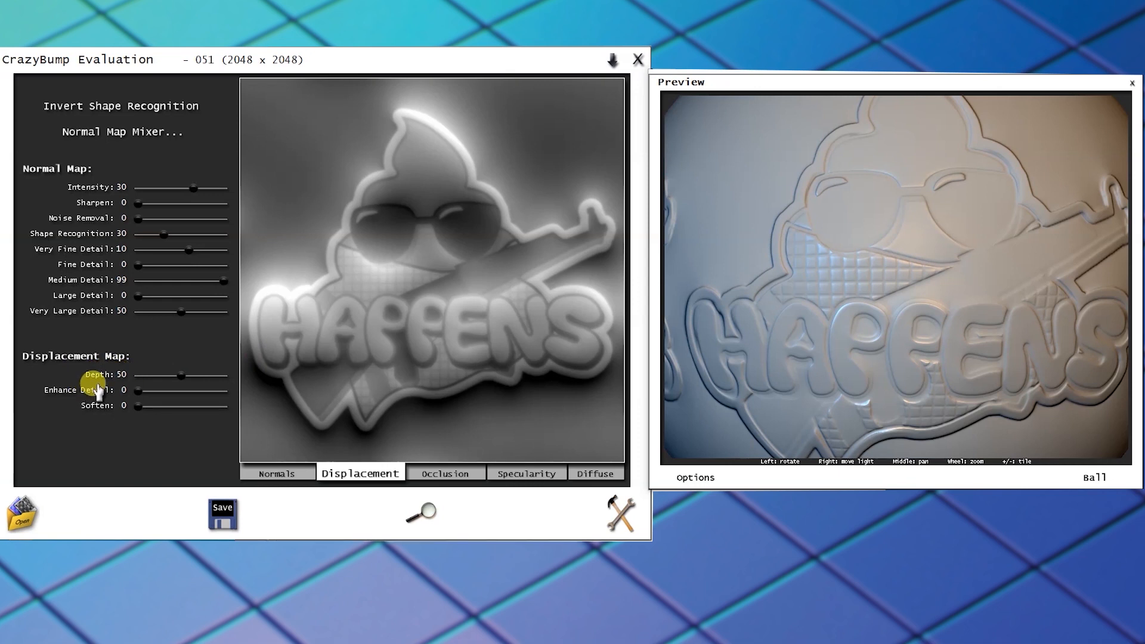
left_click_drag(177, 380, 138, 380)
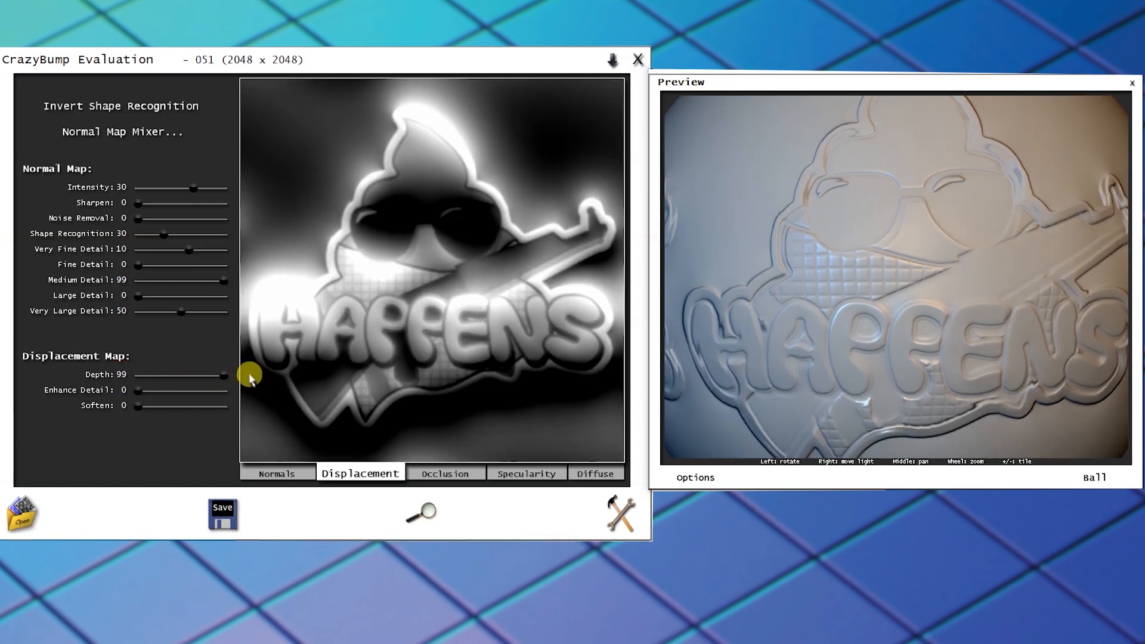
double_click(123, 373)
type("50")
key("Return")
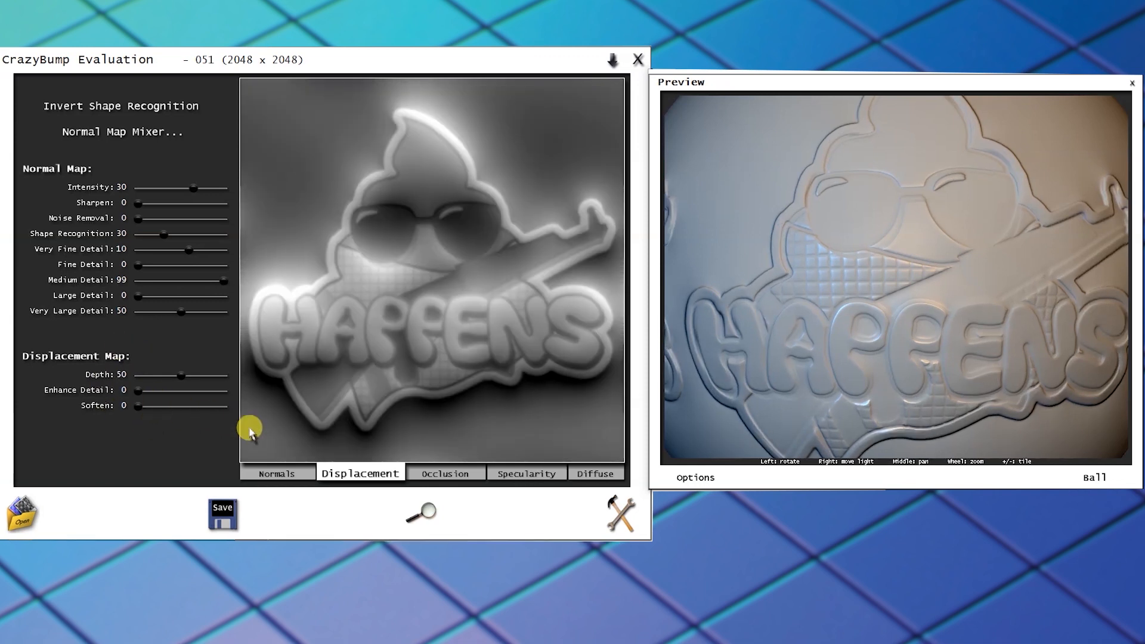
left_click_drag(132, 405, 246, 410)
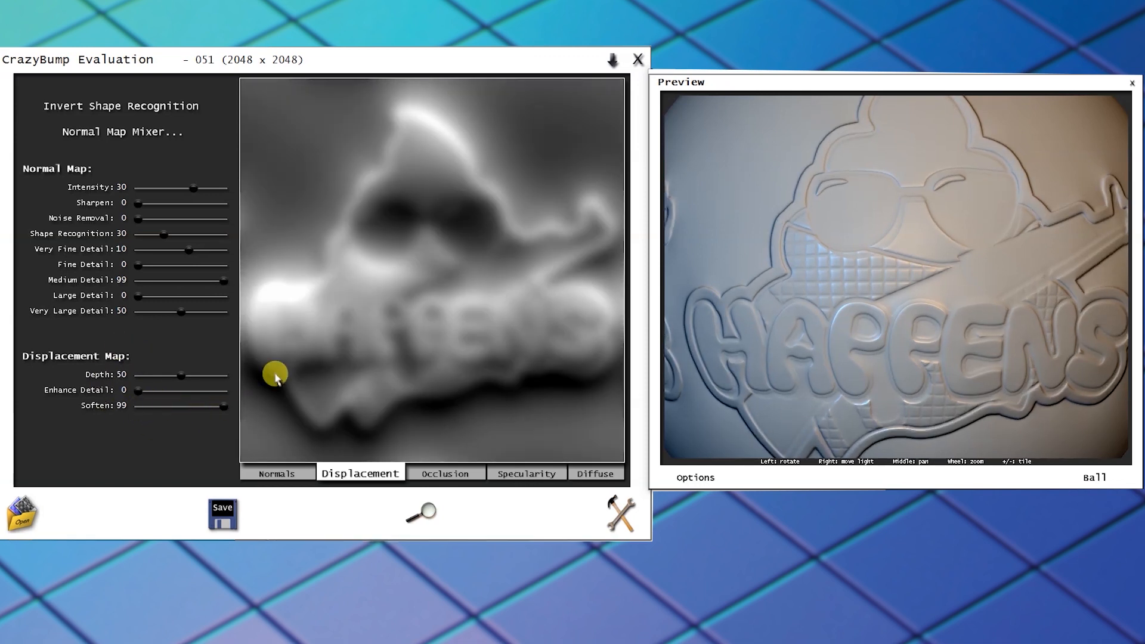
left_click_drag(215, 410, 60, 405)
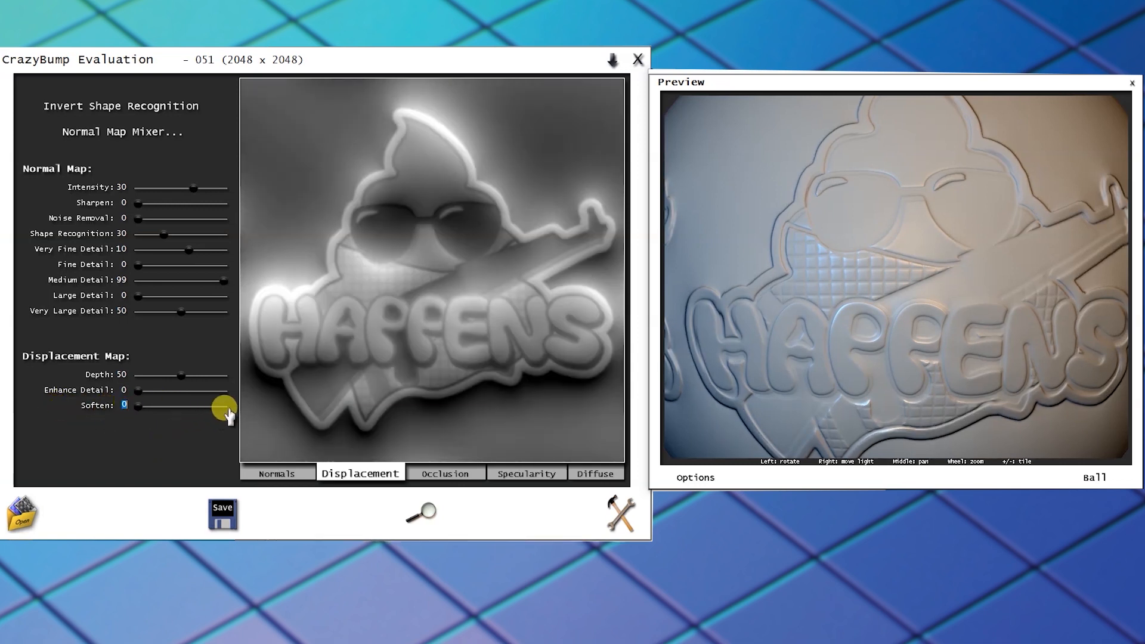
Set the occlusion map's power to 60 and its enhance detail to 70.
left_click(425, 474)
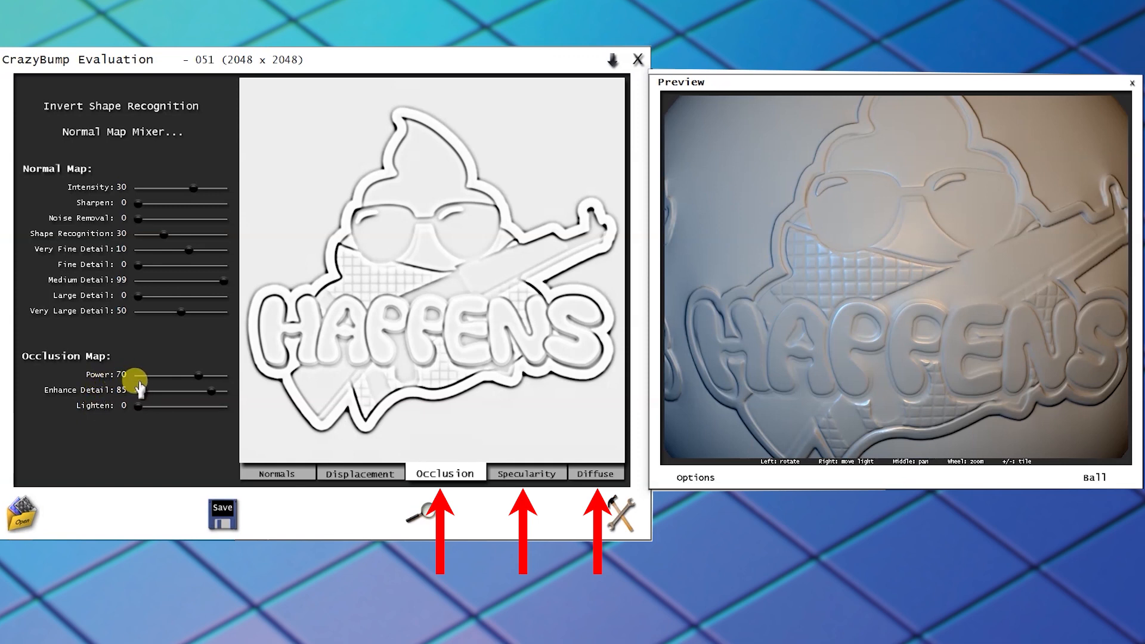
mouse_move(197, 376)
left_mouse_down()
mouse_move(122, 371)
mouse_move(196, 377)
left_mouse_up()
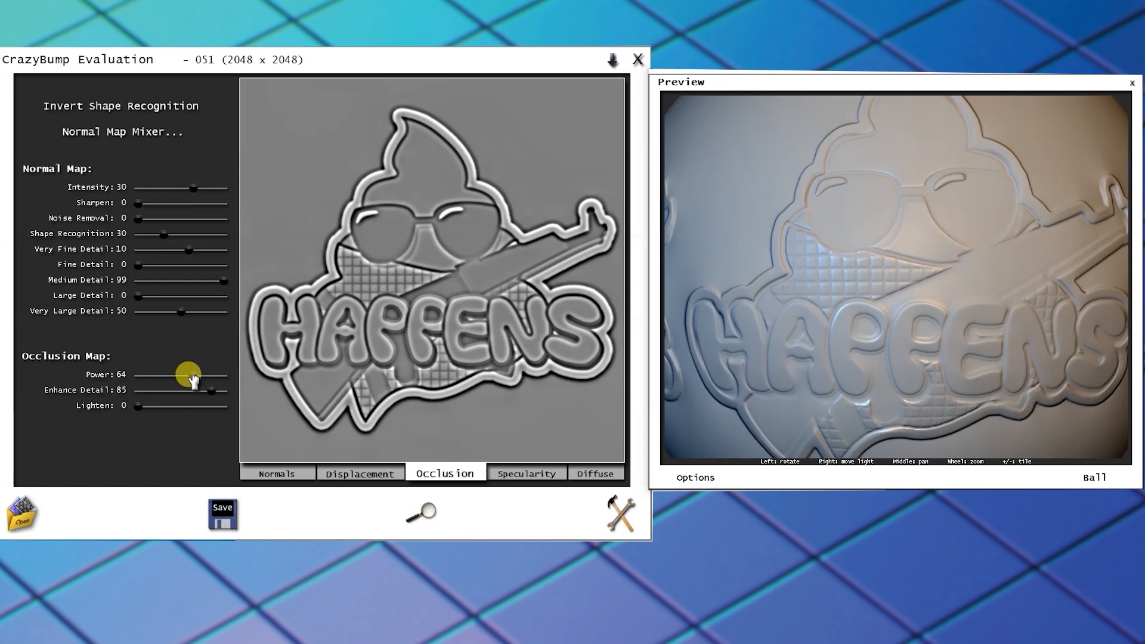
mouse_move(209, 388)
left_mouse_down()
mouse_move(128, 391)
mouse_move(197, 394)
left_mouse_up()
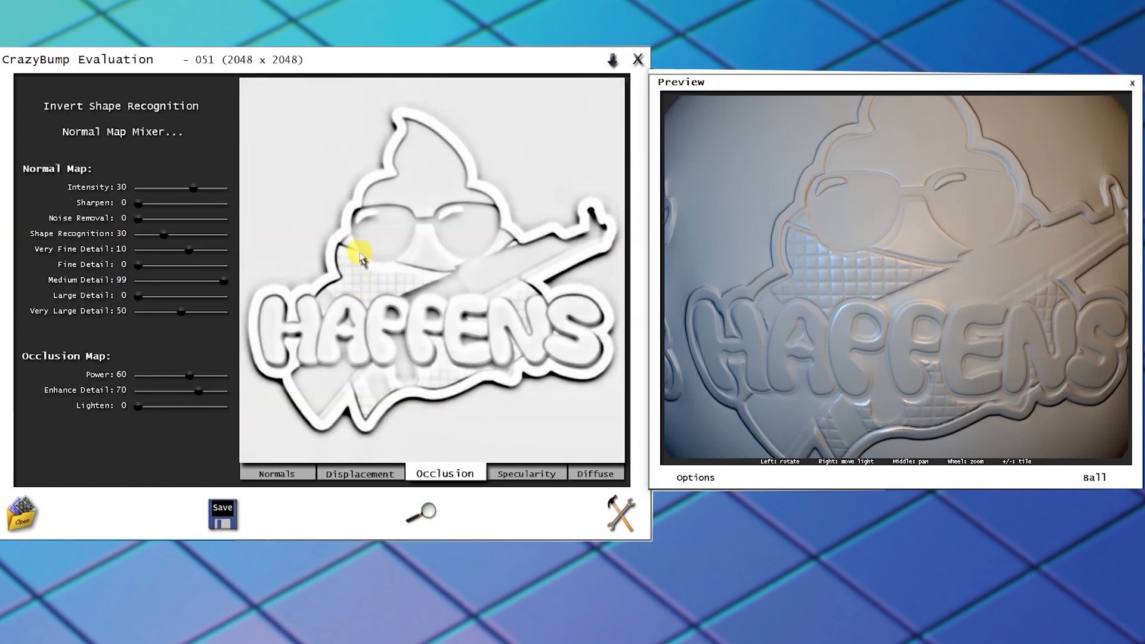
Review the specularity and diffuse maps, and return to the normal map.
left_click(509, 474)
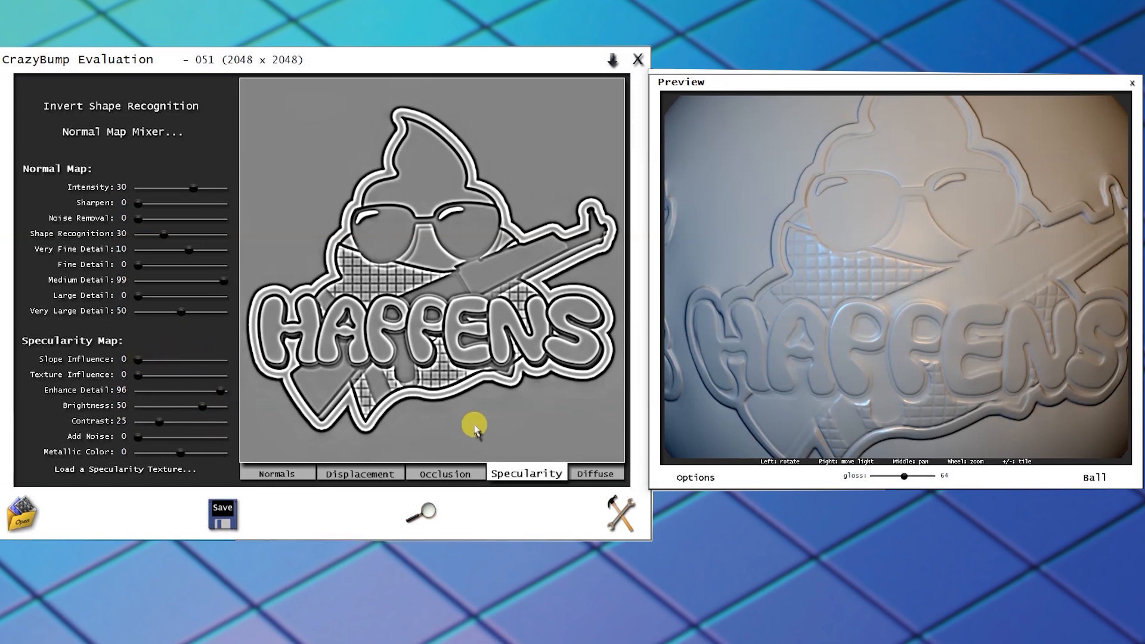
left_click(591, 480)
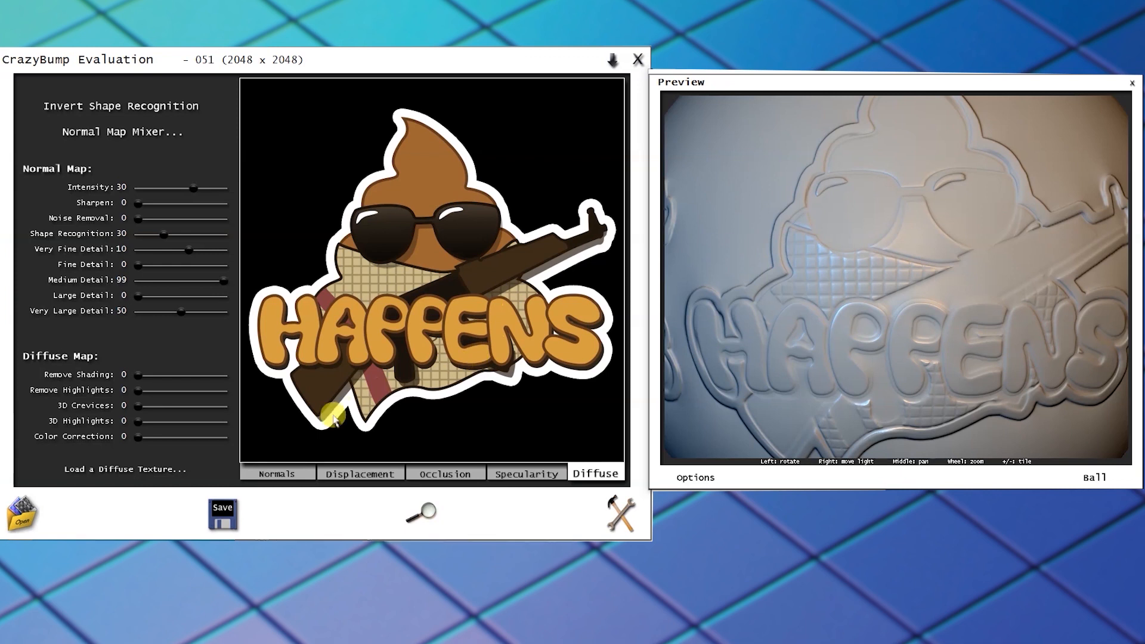
left_click(287, 472)
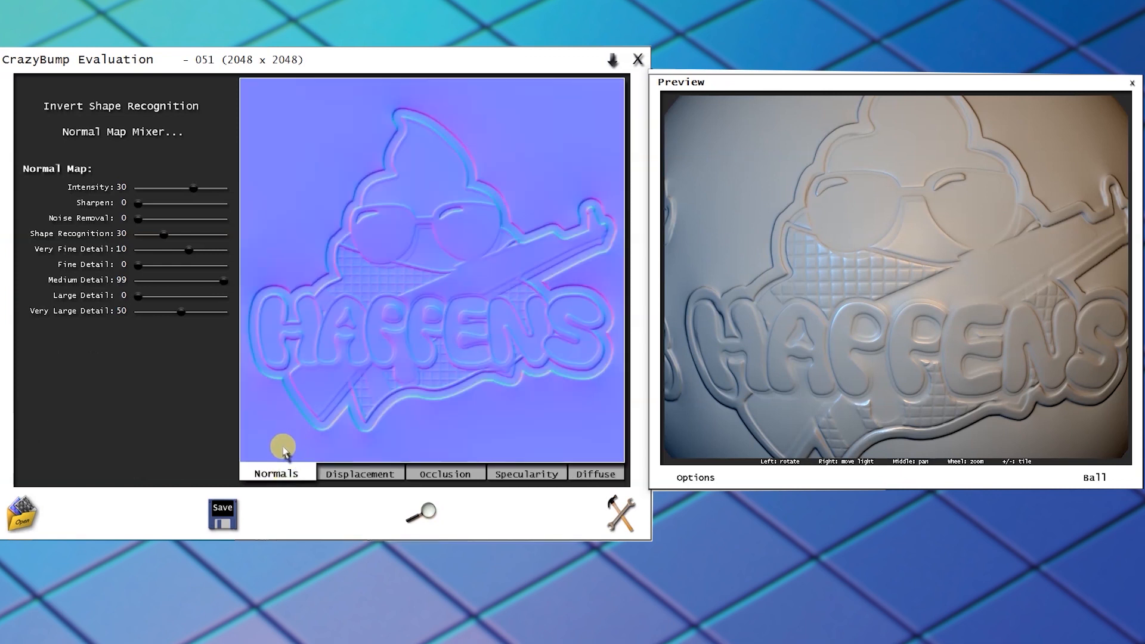
Save all textures as 051.png in a new folder named tex inside the 051 folder.
left_click(222, 514)
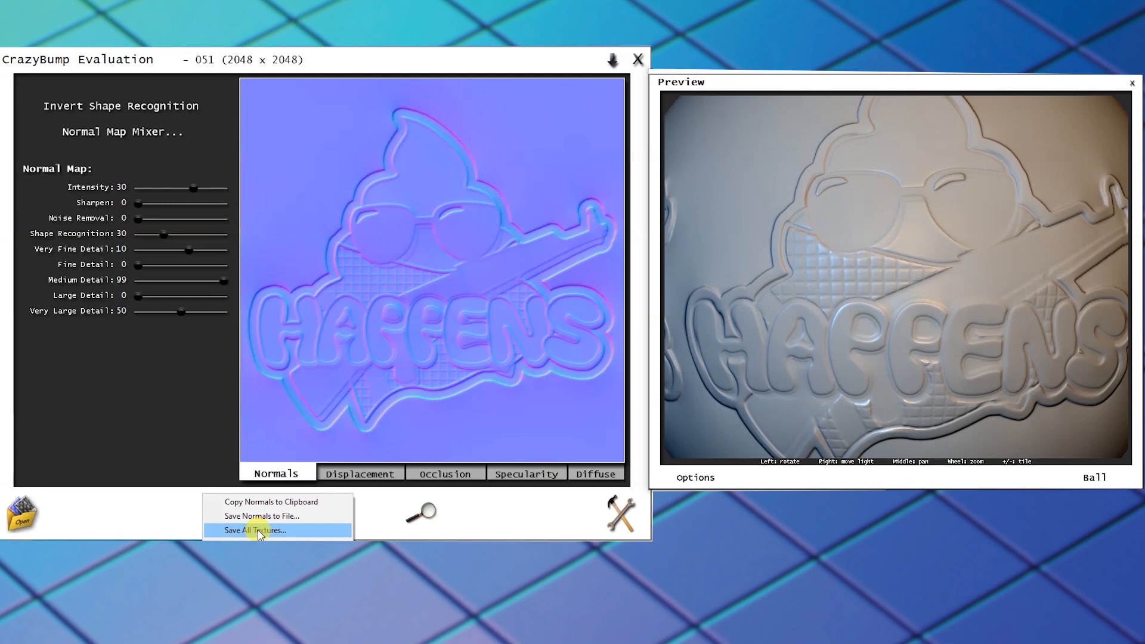
left_click(261, 530)
left_click(106, 103)
type("t")
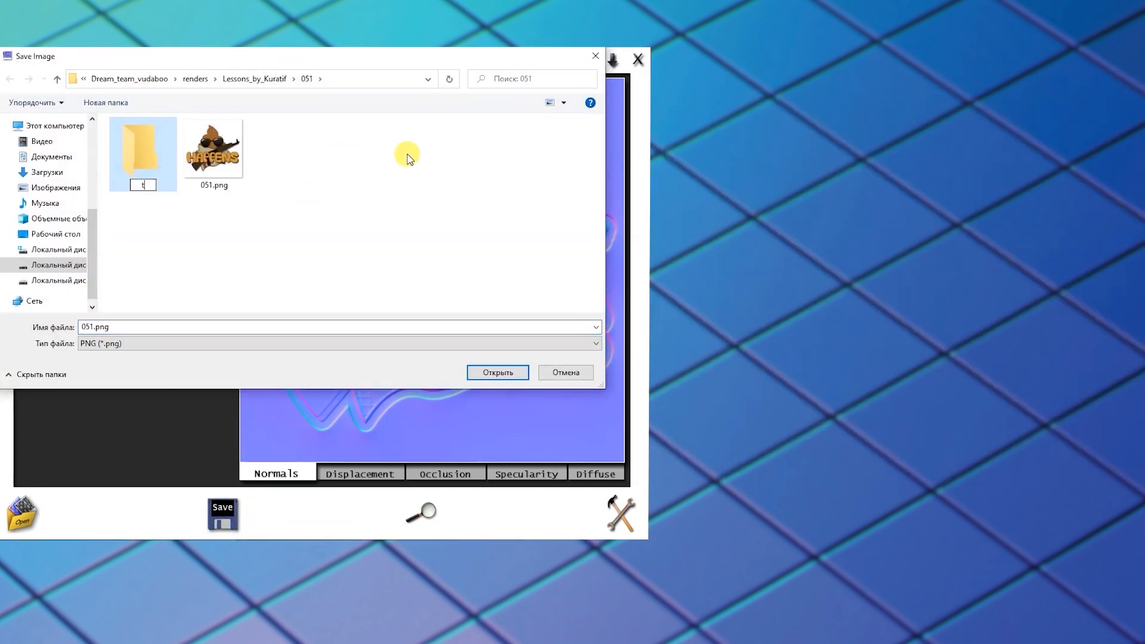
key("Return")
key("Return")
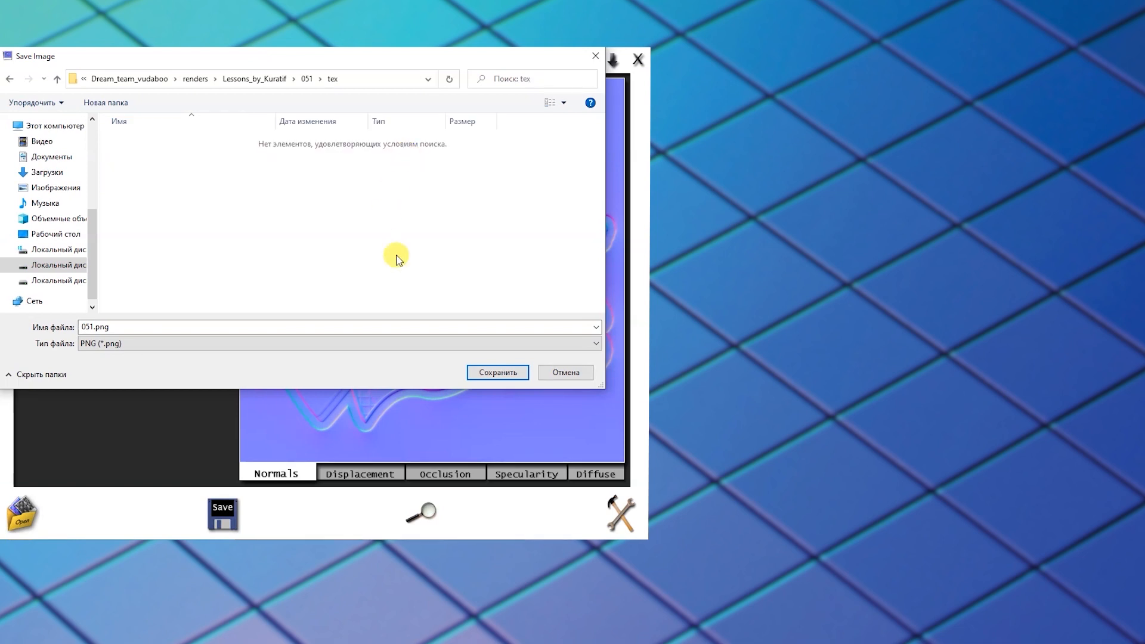
left_click(488, 376)
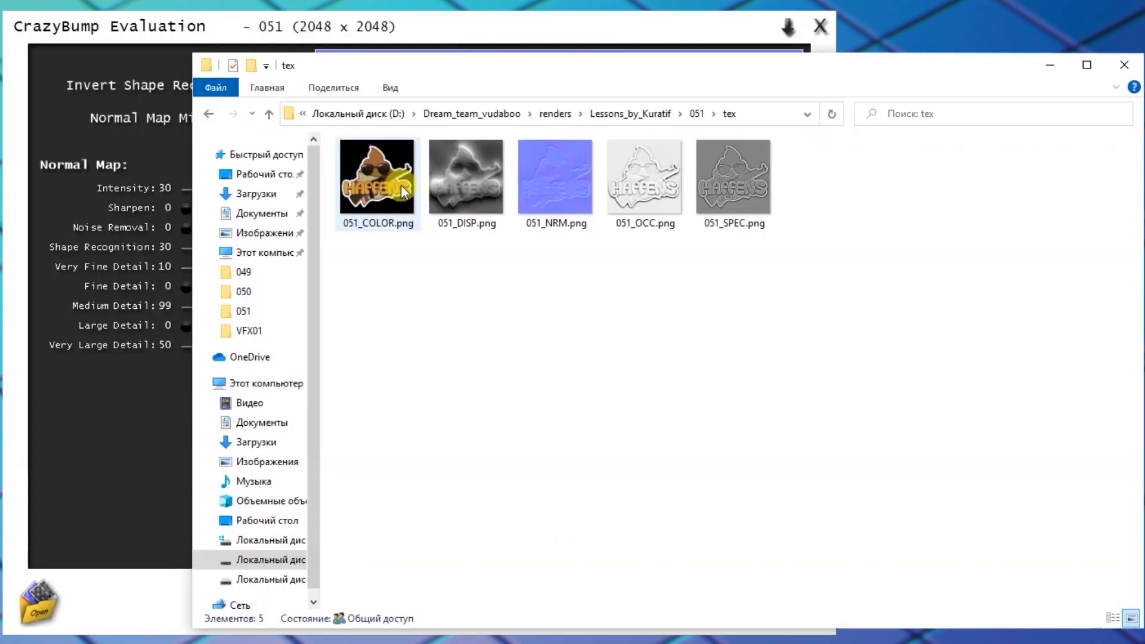
Look over the exported map files in the tex folder in File Explorer and open 051_SPEC.png in Photos.
left_click(401, 185)
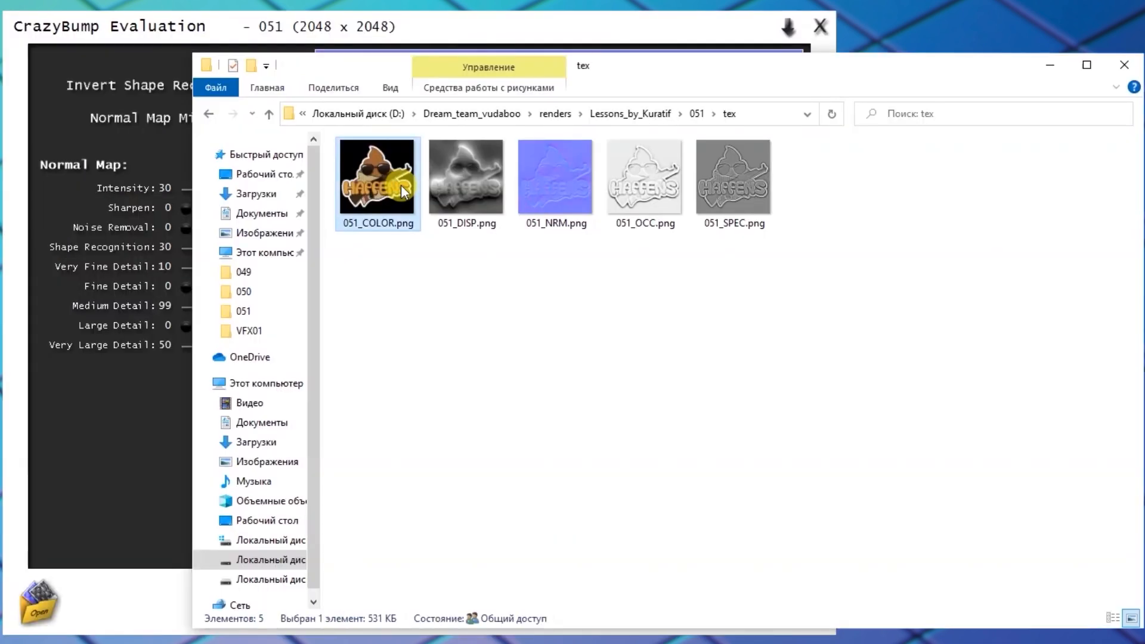
left_click(492, 189)
left_click(556, 190)
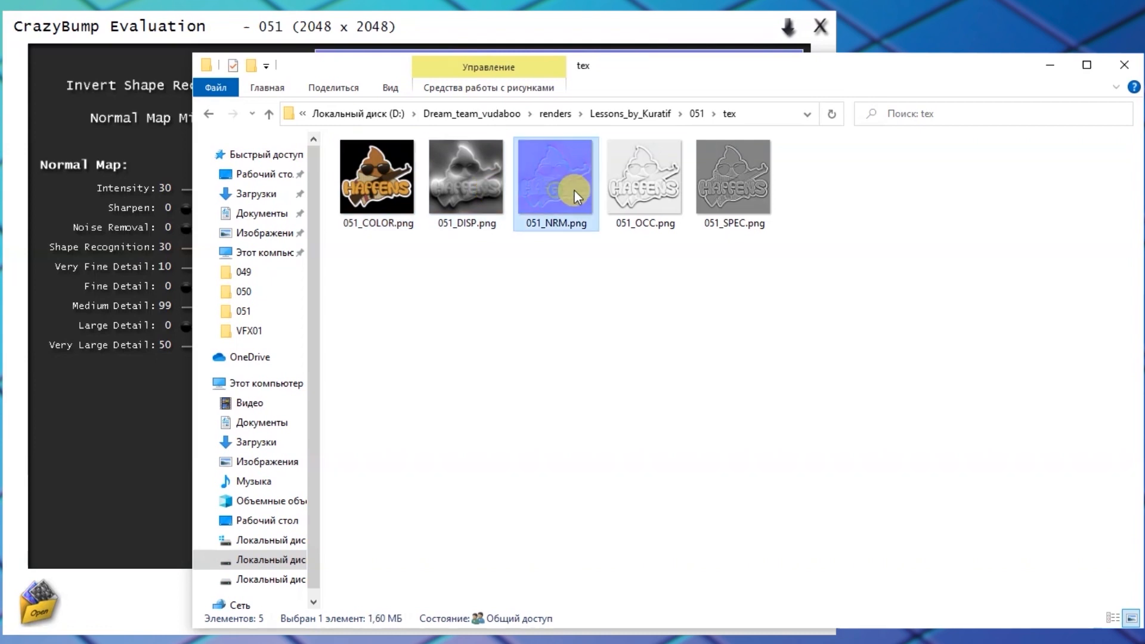
left_click(632, 195)
double_click(761, 195)
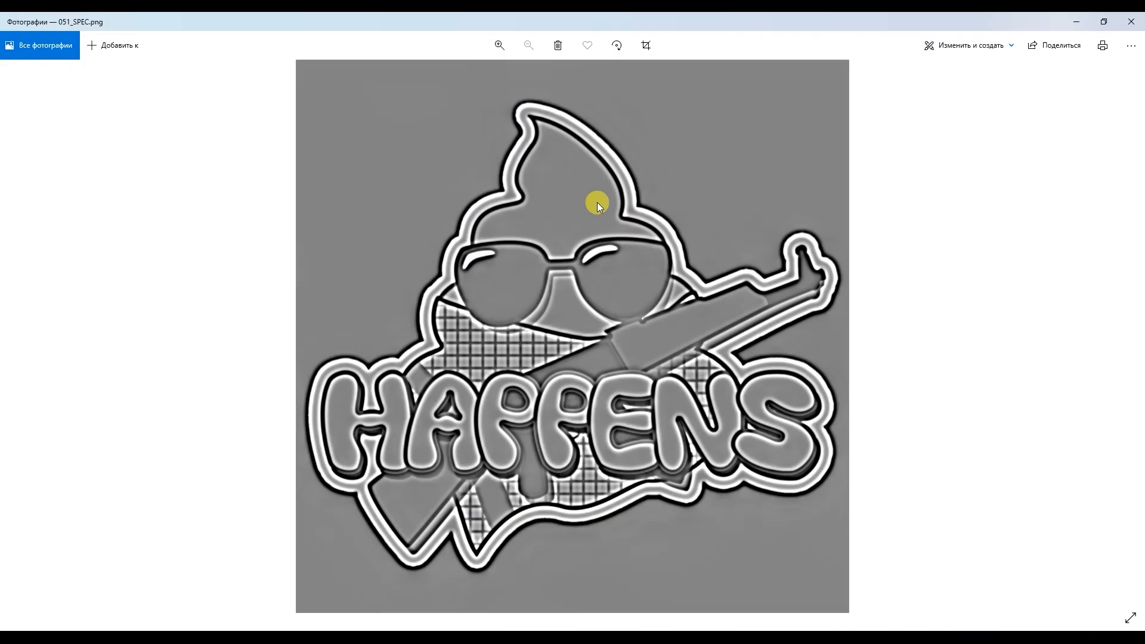
Browse back and forth through the exported occlusion, normal, displacement and color images to compare them.
key("Left")
key("Left")
key("Left")
key("Left")
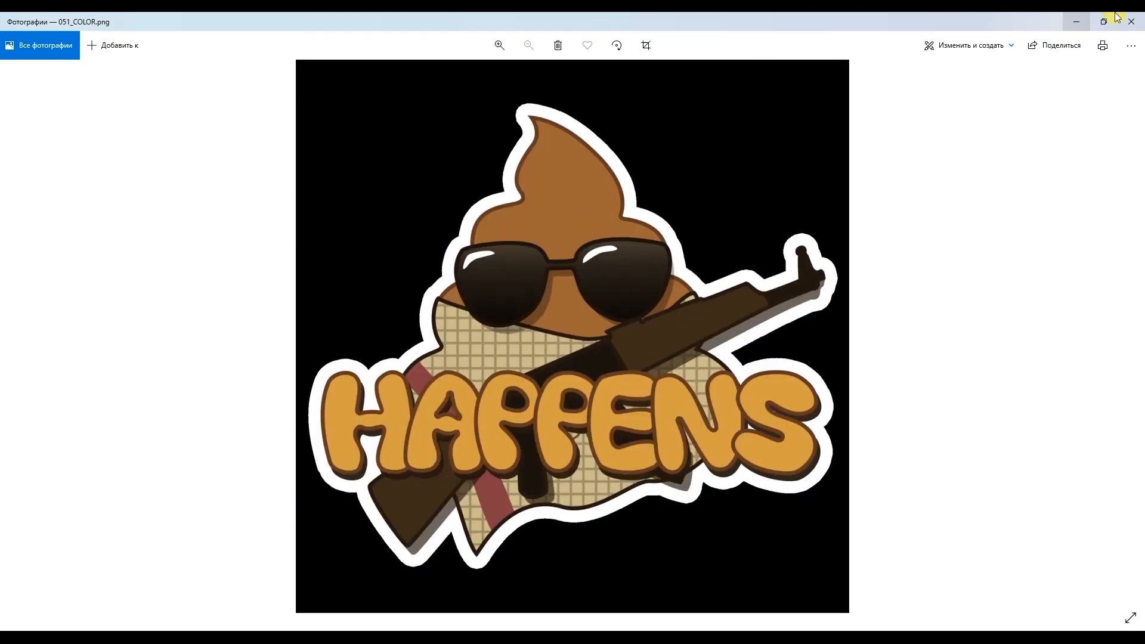
key("Right")
key("Right")
key("Right")
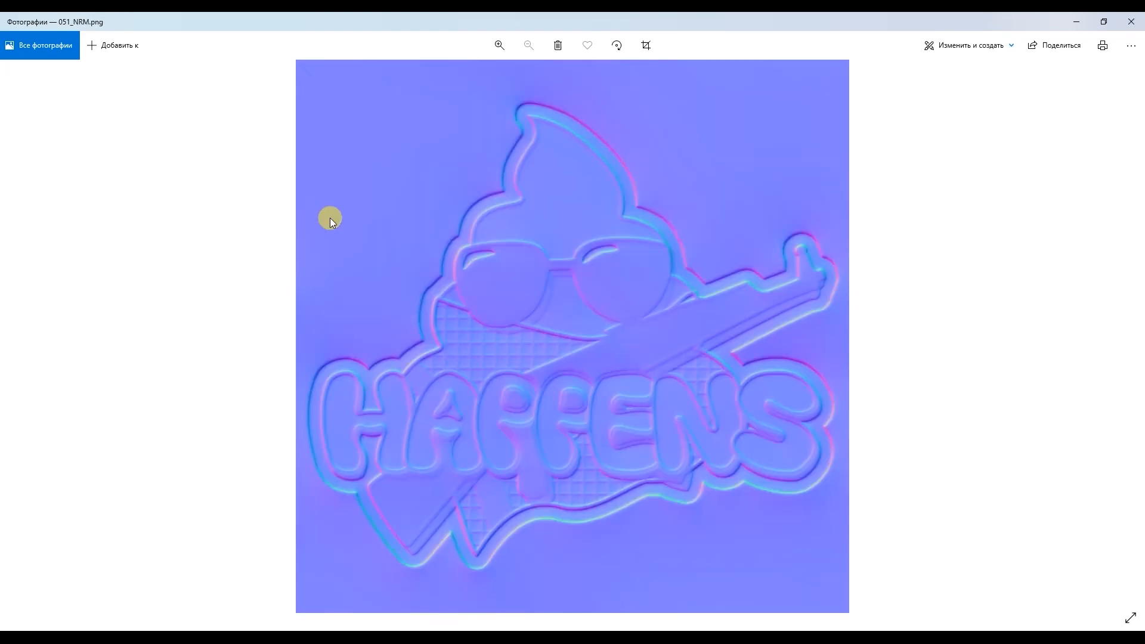
key("Left")
key("Left")
key("Left")
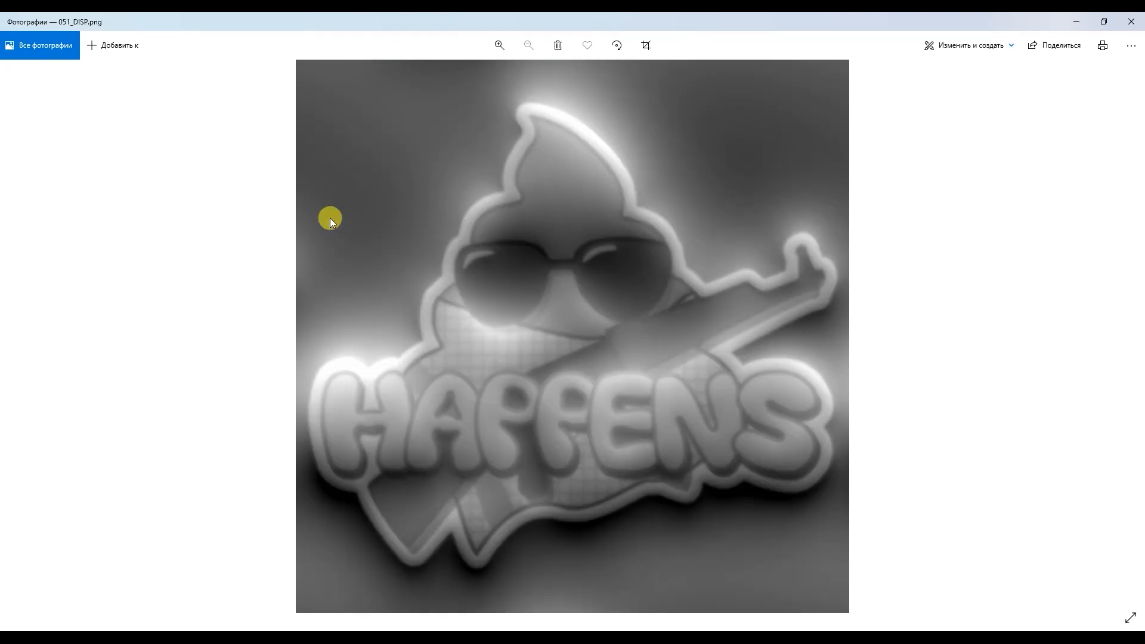